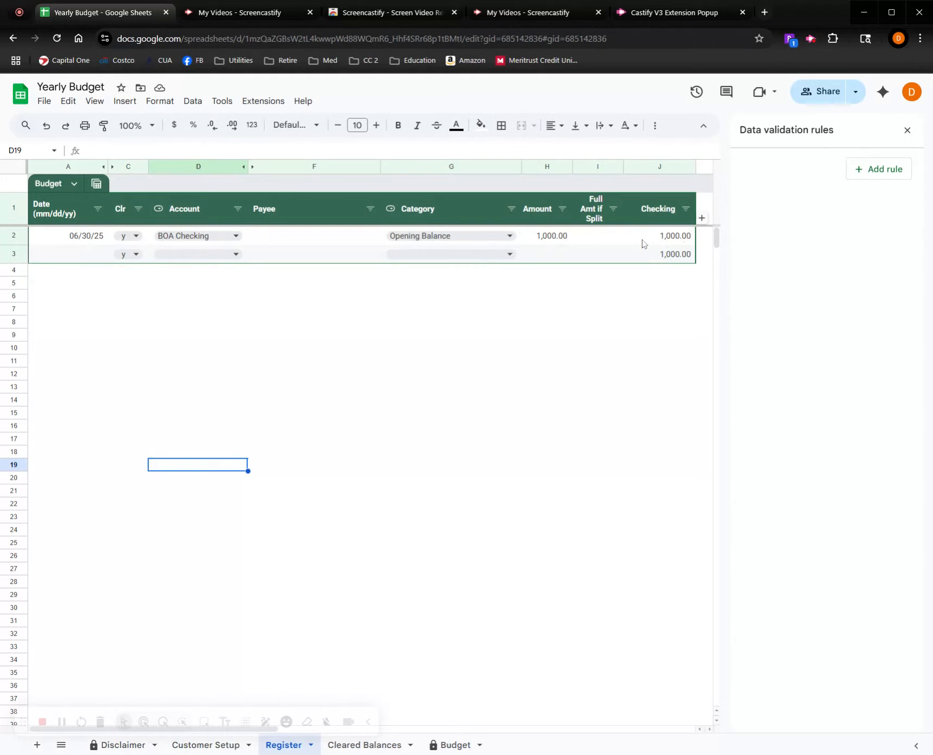
- Enter 07/01/25 as the date in register row 3 and choose BOA Savings as its account
click(94, 257)
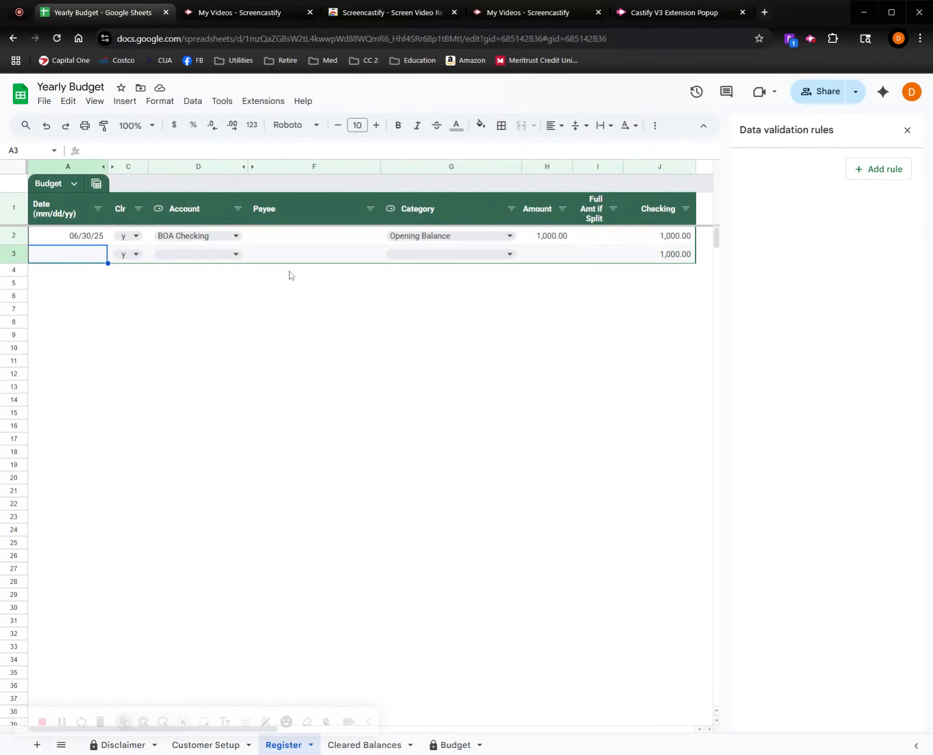
text(07/01/25)
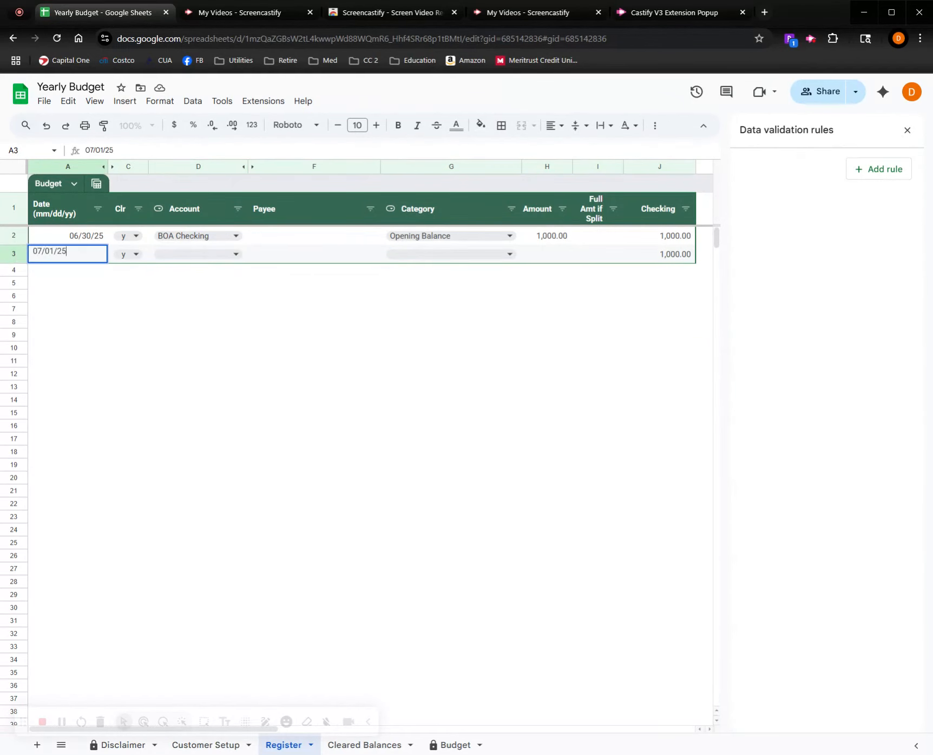
key(Return)
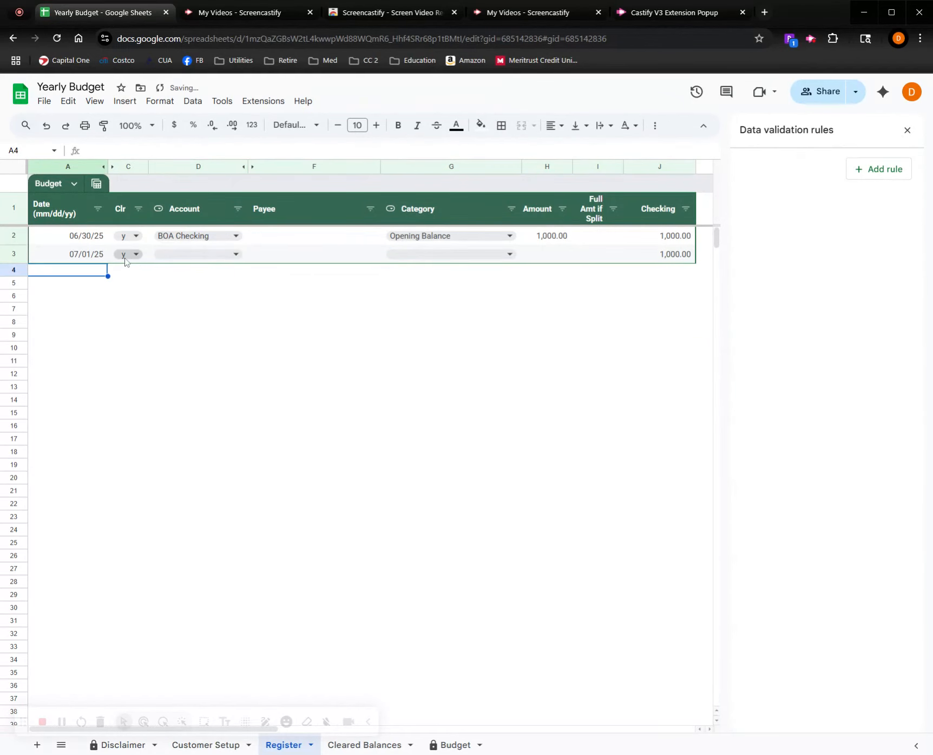
click(238, 260)
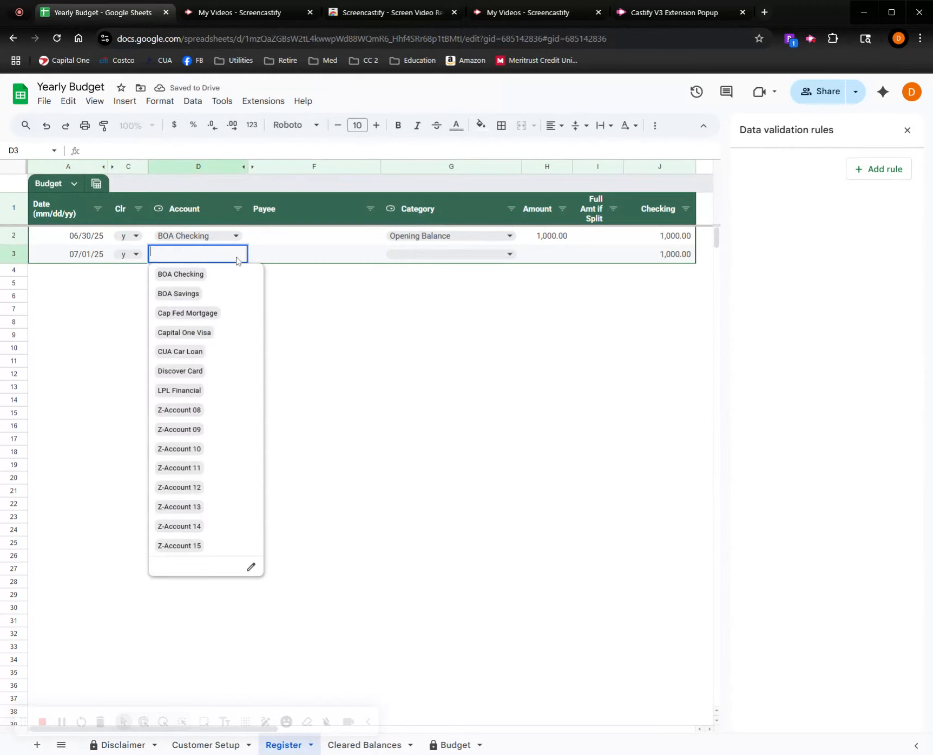
click(192, 294)
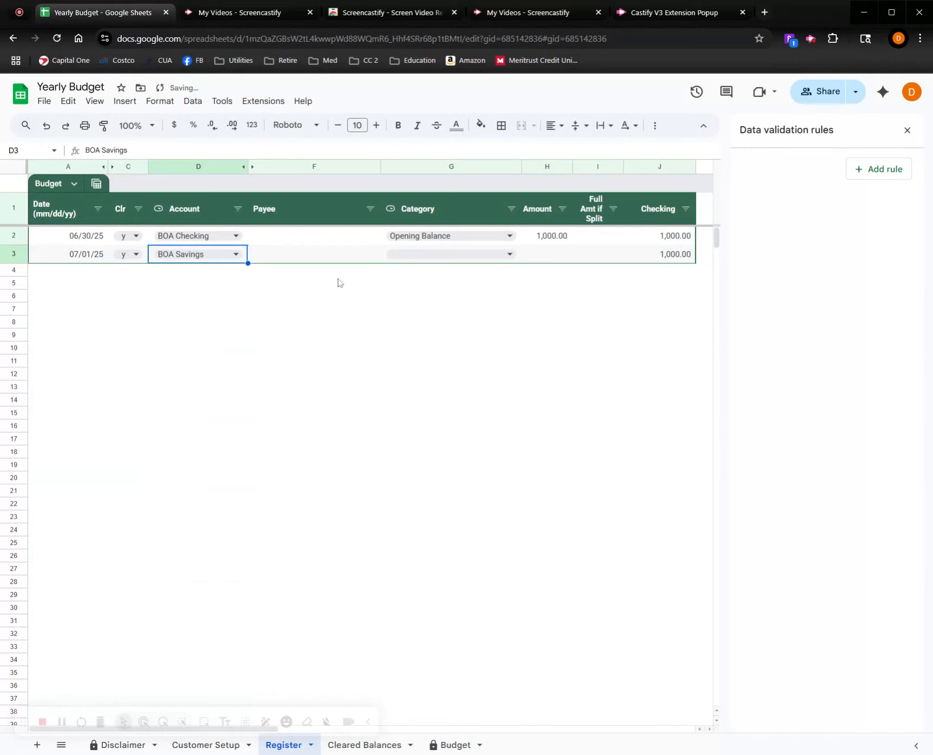
- Categorize the BOA Savings entry as Opening Balance and enter an amount of 2000
click(422, 258)
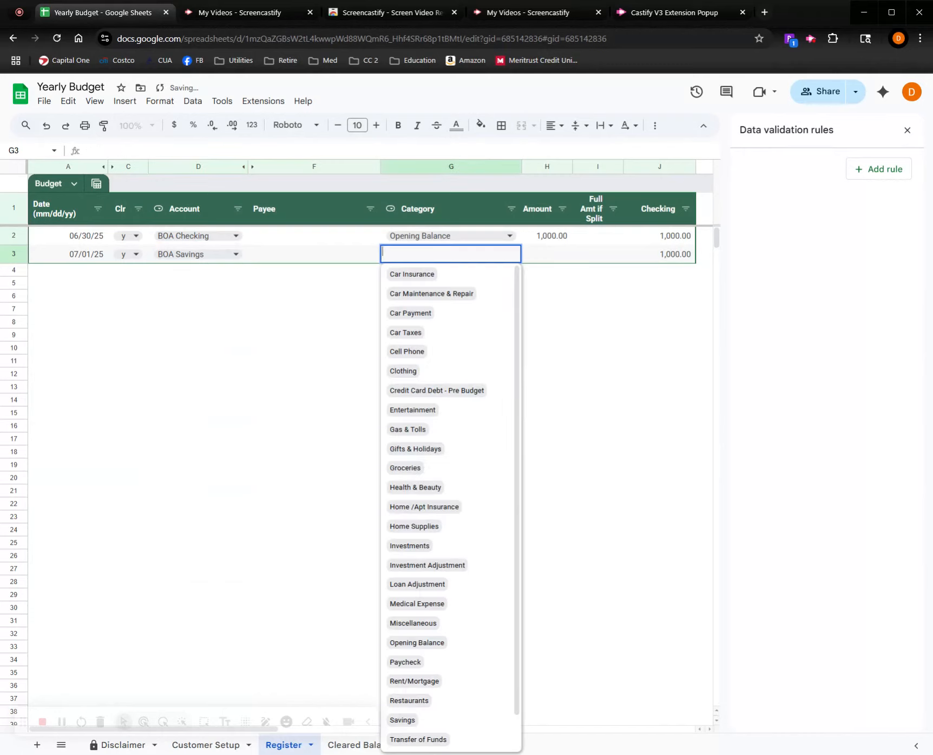
click(417, 638)
click(552, 256)
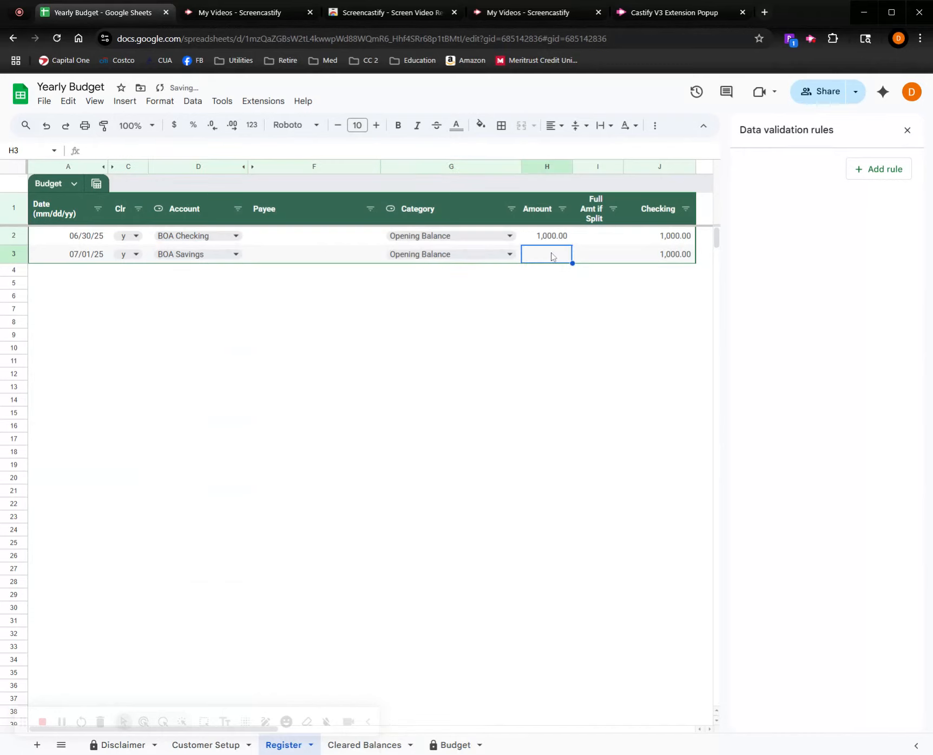
text(2000)
key(Return)
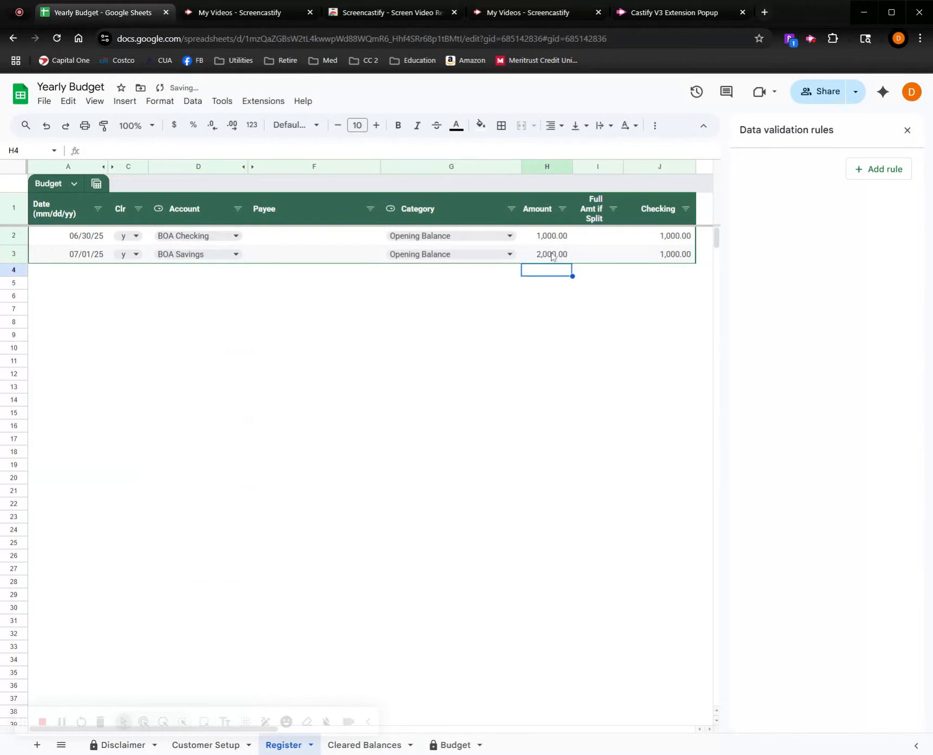
- Add a register entry in row 4 dated 07/01/25, marked cleared as y, for the CUA Car Loan account
click(89, 274)
text(07/01)
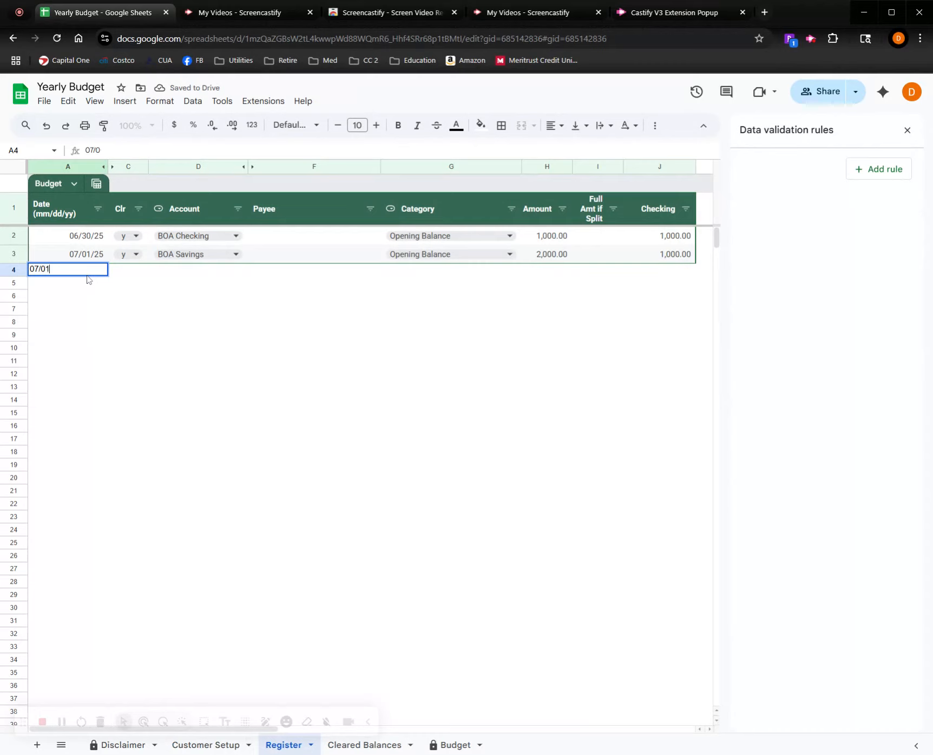
text(/25)
key(Return)
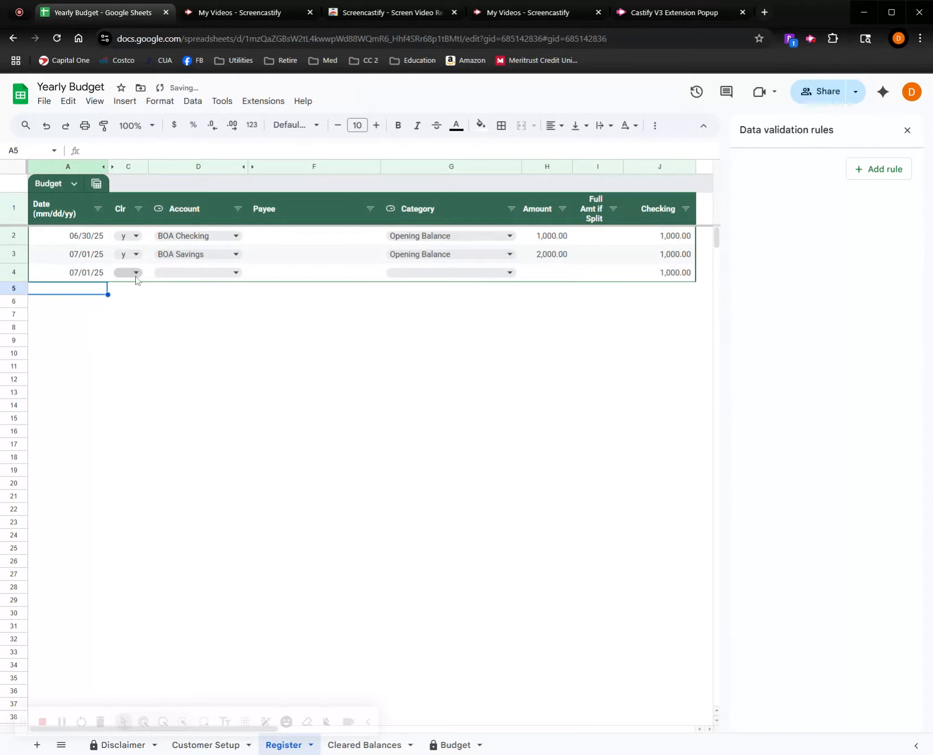
click(136, 276)
click(119, 295)
click(236, 273)
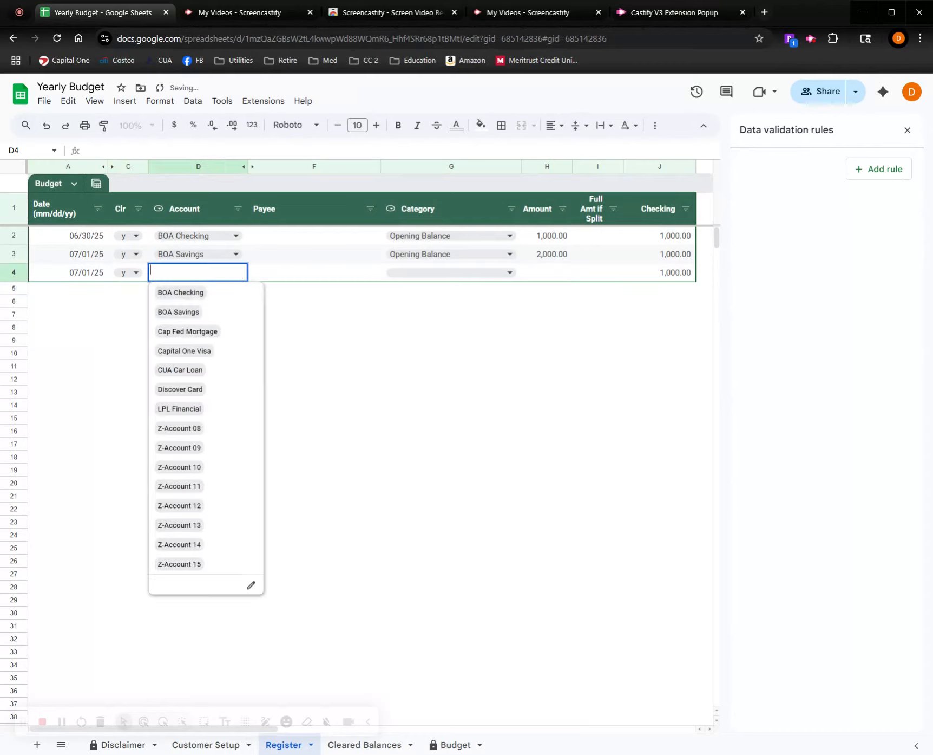
click(198, 372)
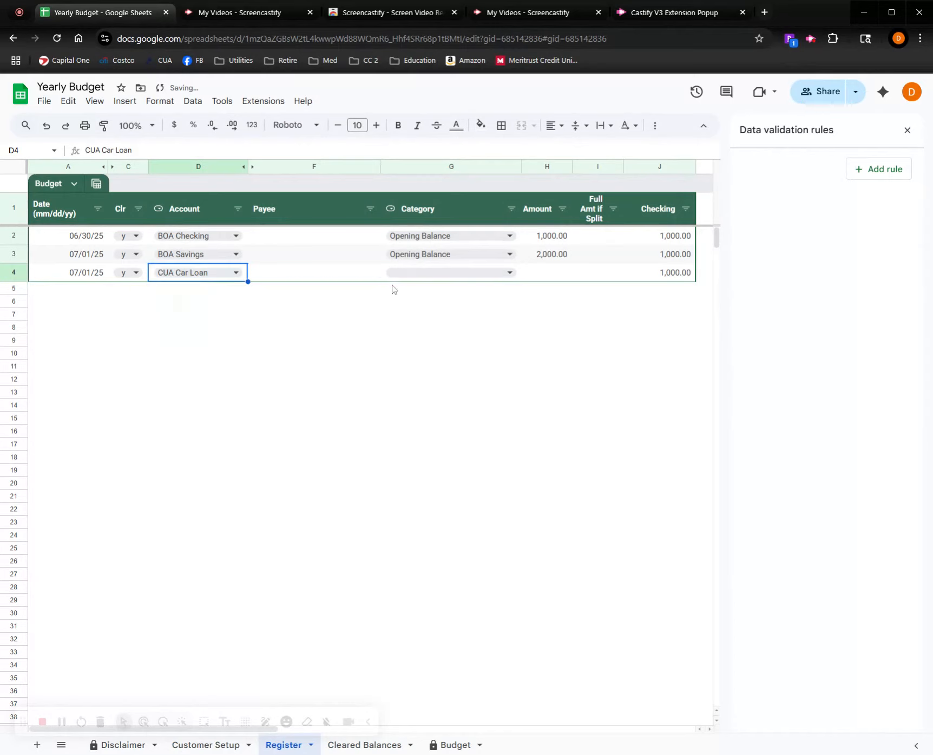
- Categorize the CUA Car Loan entry as Opening Balance and enter an amount of -5000
click(427, 273)
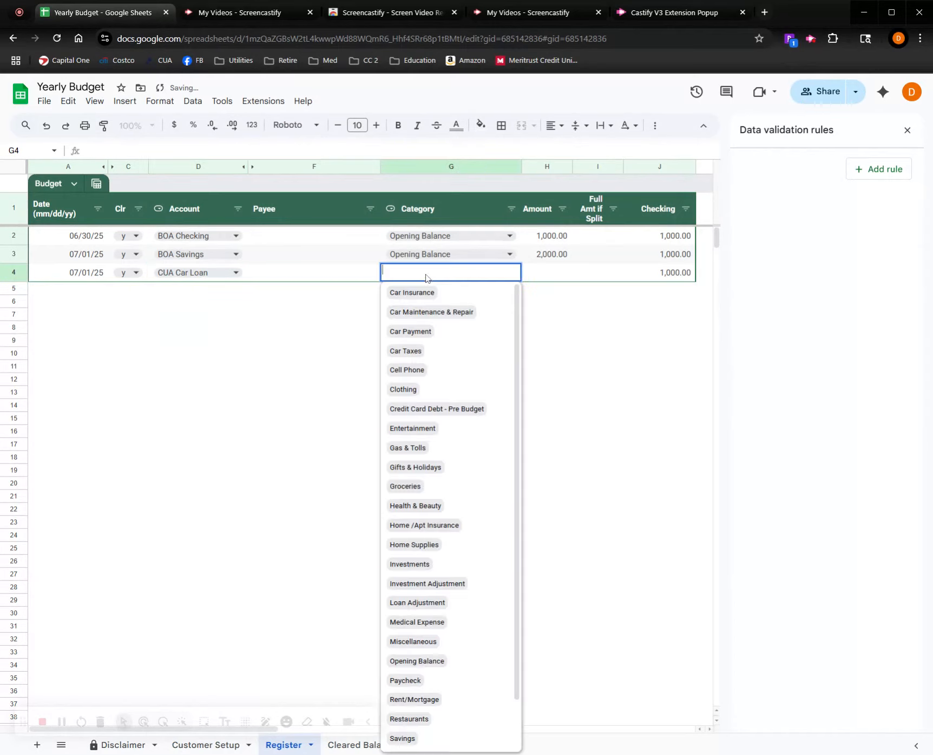
click(421, 661)
click(556, 273)
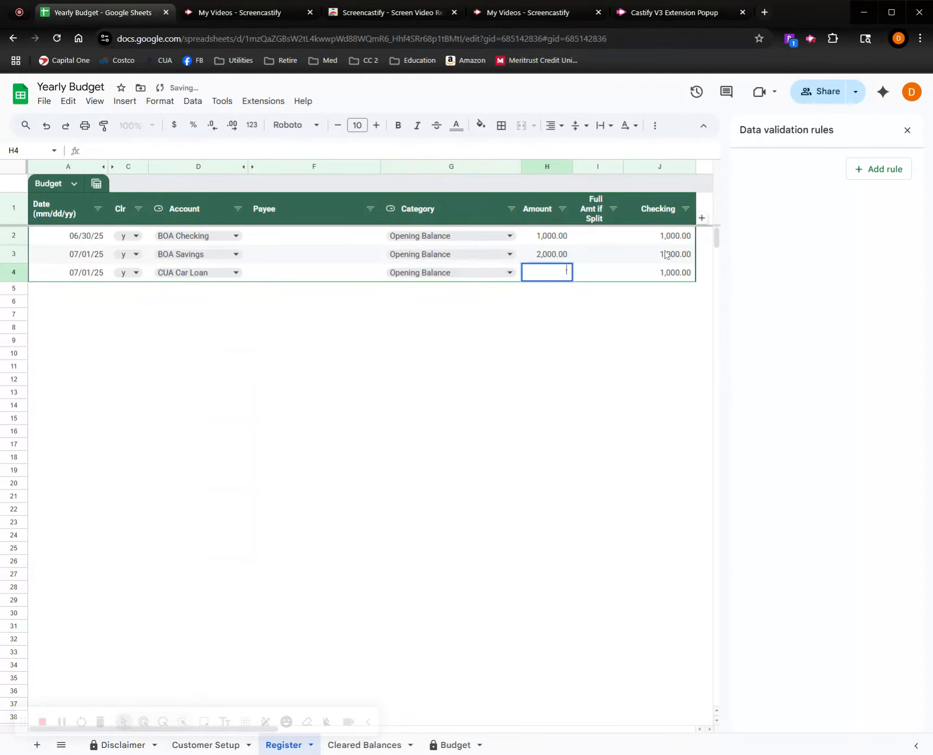
text(-5000)
key(Return)
- Add a register entry in row 5 dated 07/01/25, marked cleared as y, for the Cap Fed Mortgage account
click(54, 291)
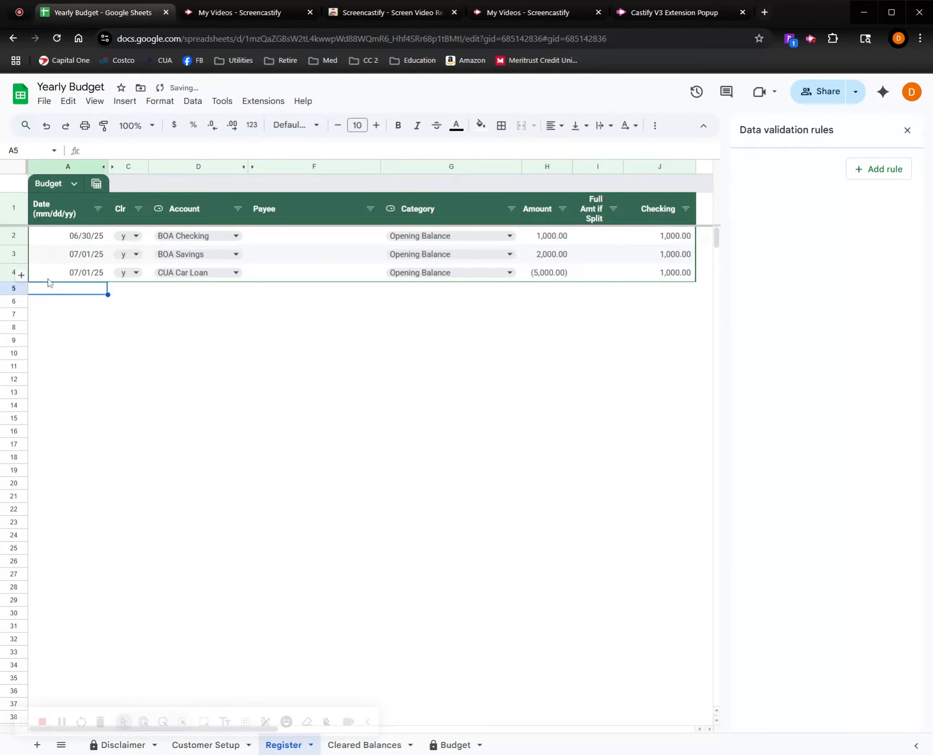
text(07/01/25)
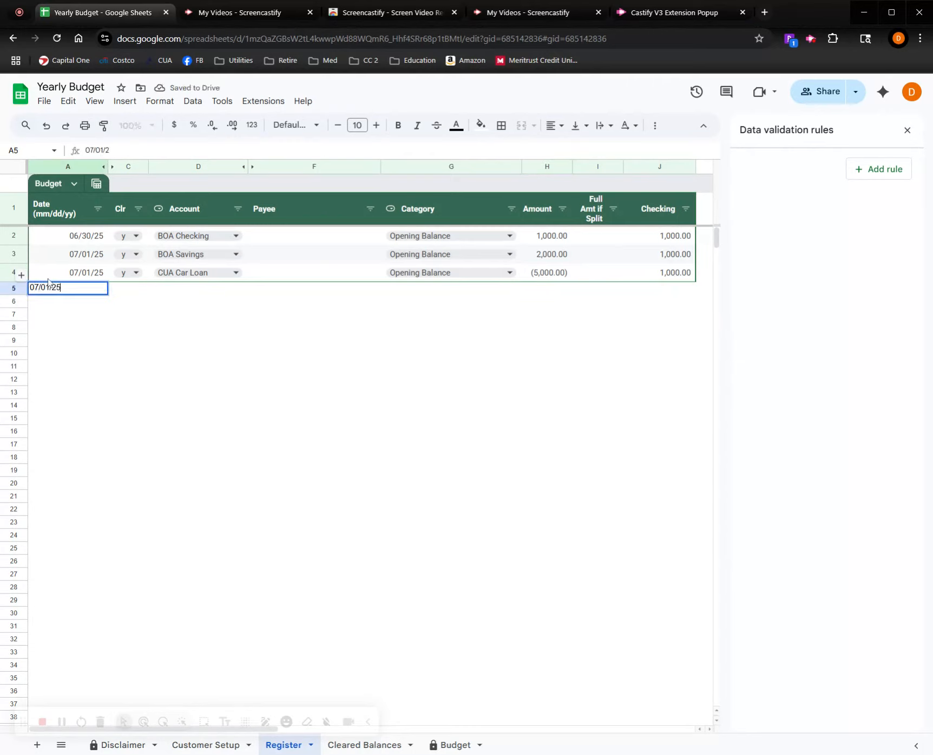
key(Return)
click(137, 291)
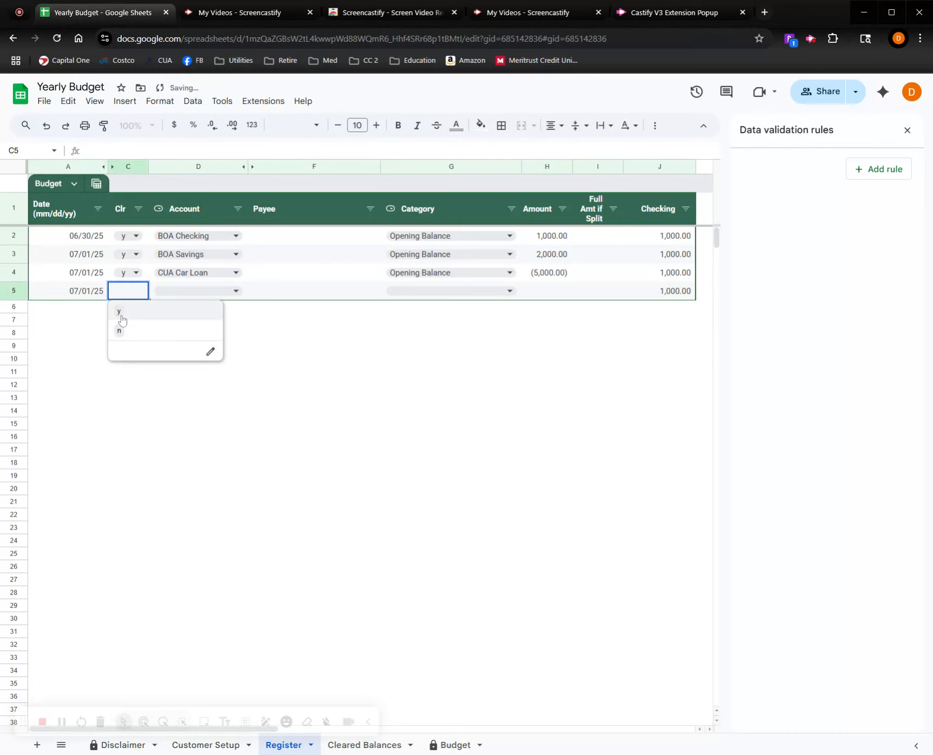
click(121, 312)
click(236, 290)
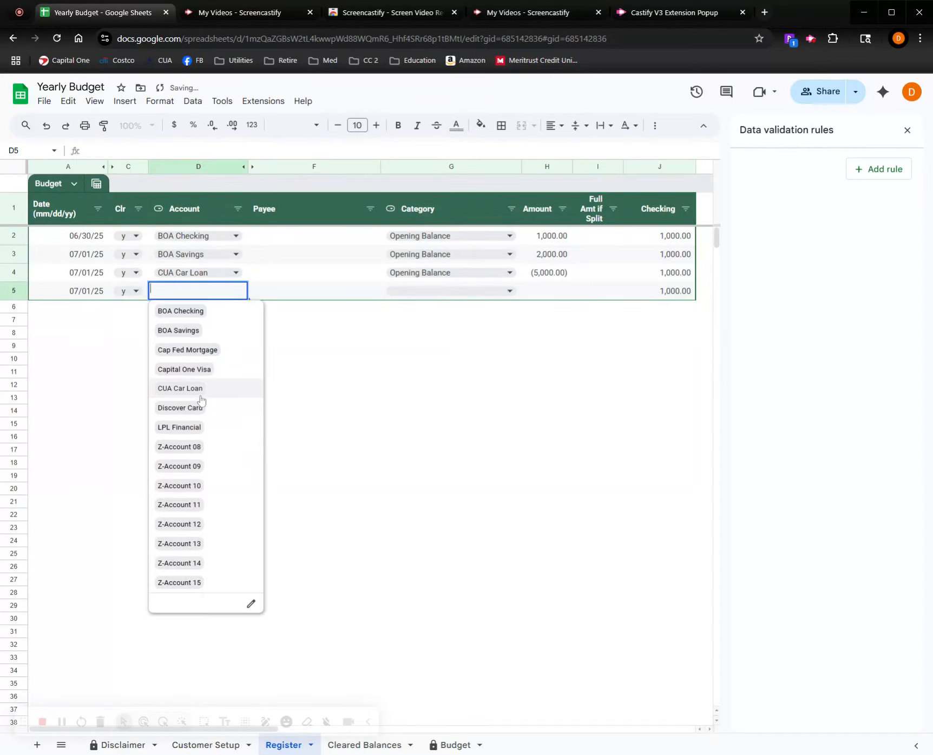
click(209, 349)
- Categorize the Cap Fed Mortgage entry as Opening Balance and enter an amount of -75000
click(427, 290)
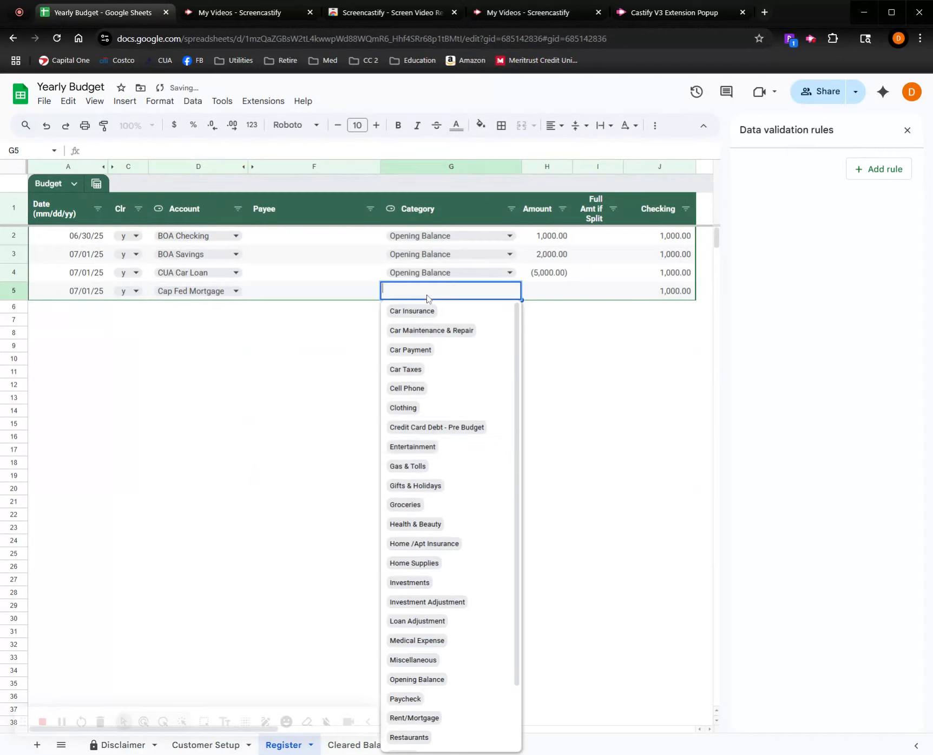
click(416, 679)
click(546, 298)
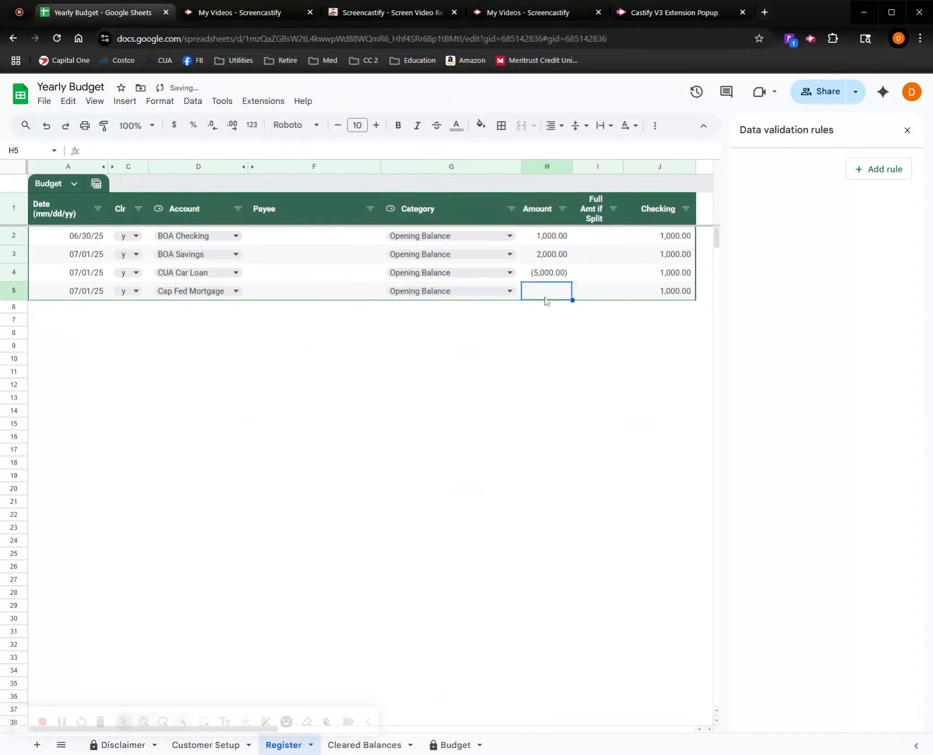
text(-75000)
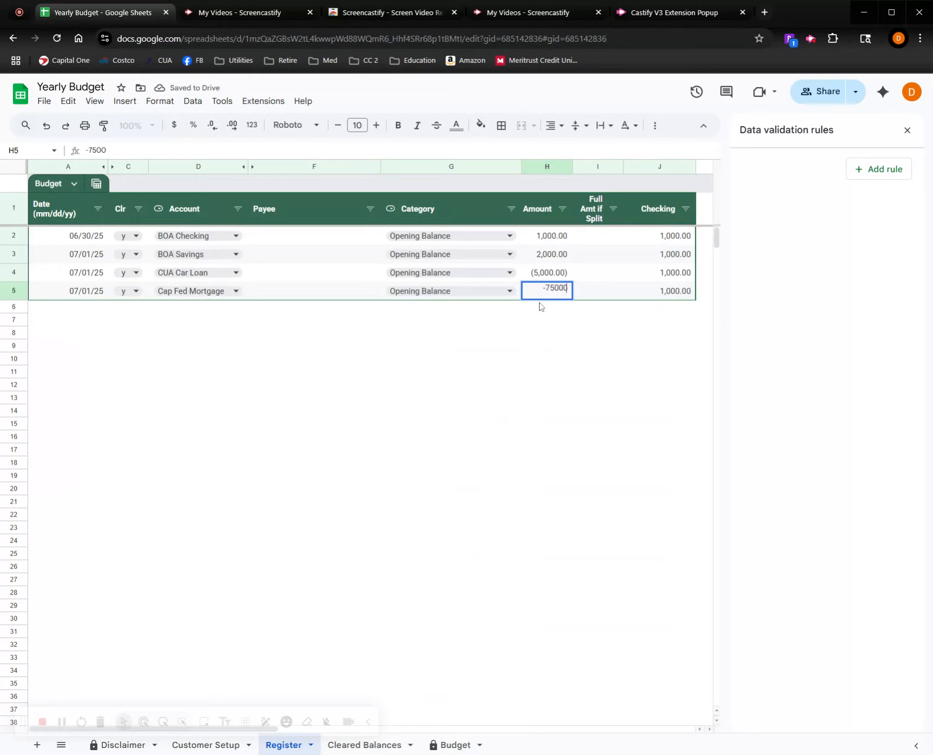
key(Return)
- Add a register entry in row 6 dated 07/01/25, marked cleared as y, for the Discover Card account
click(65, 306)
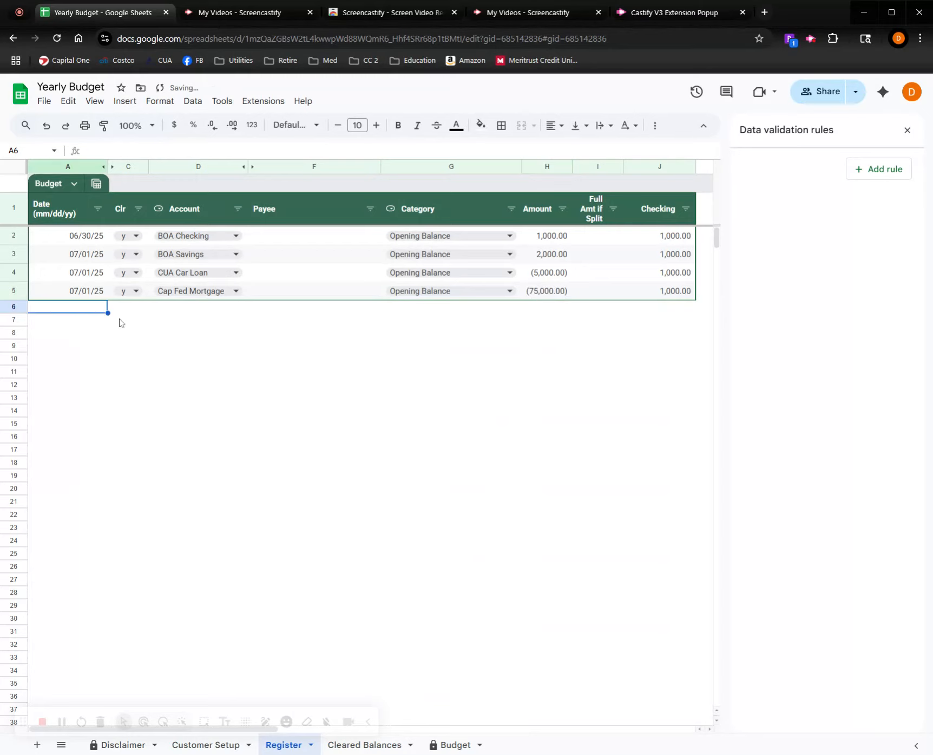
text(07/)
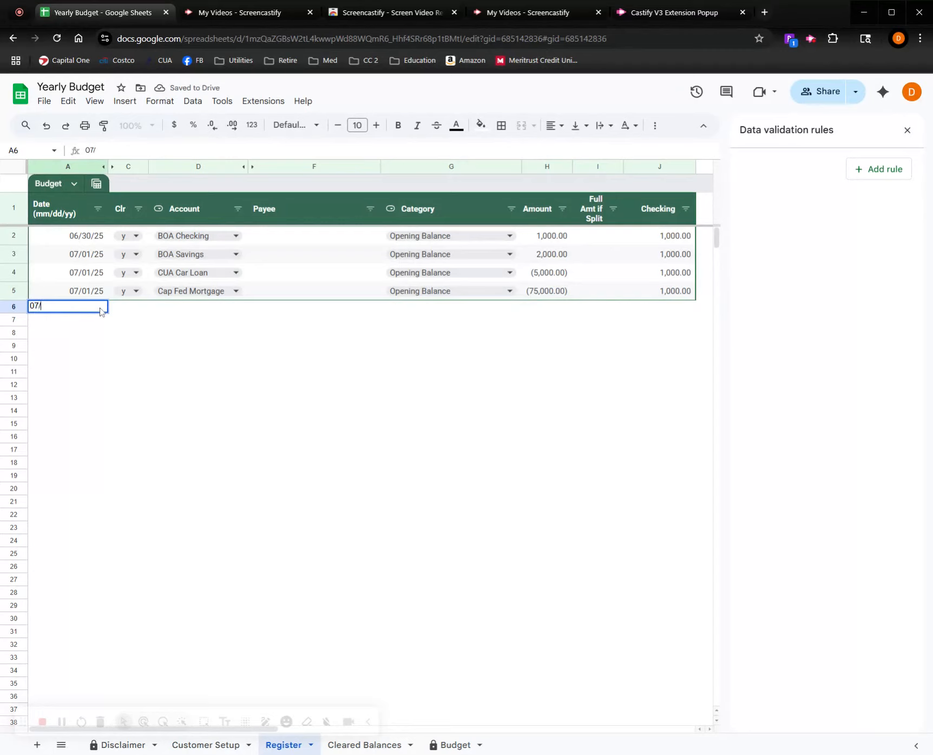
text(01/25)
key(Return)
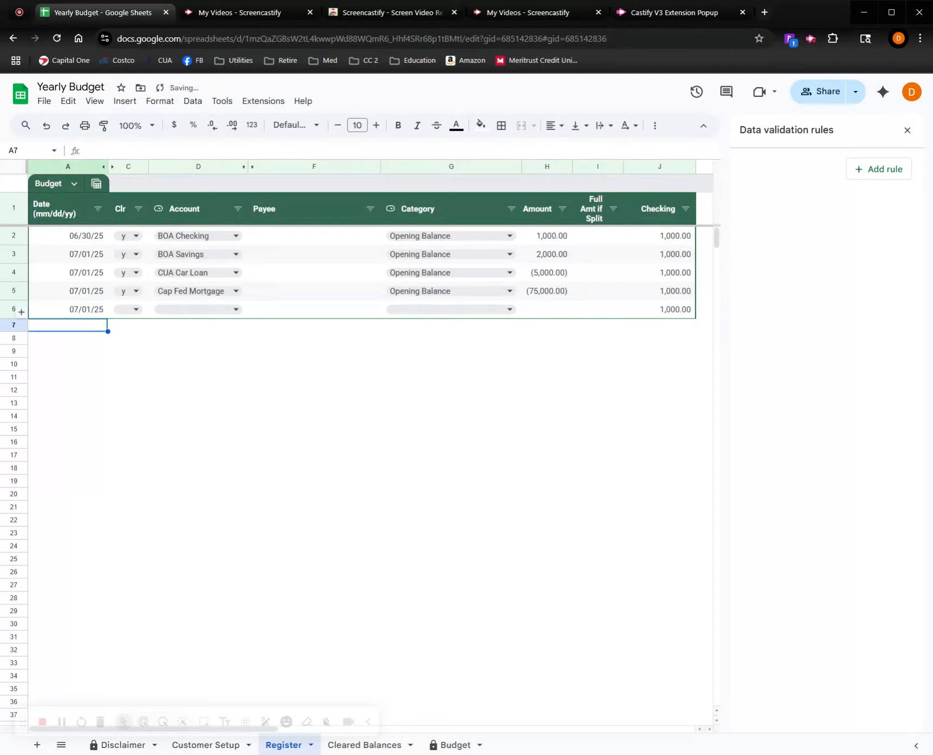
click(140, 311)
click(121, 327)
click(236, 309)
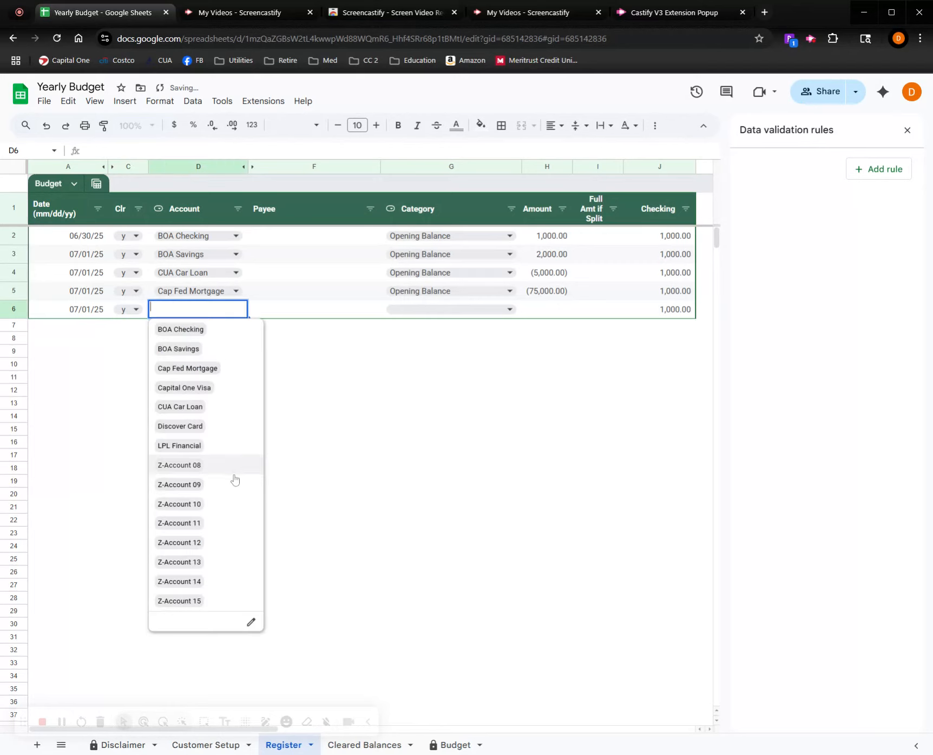
click(202, 427)
- Categorize the Discover Card entry as Opening Balance and enter an amount of -500
click(428, 312)
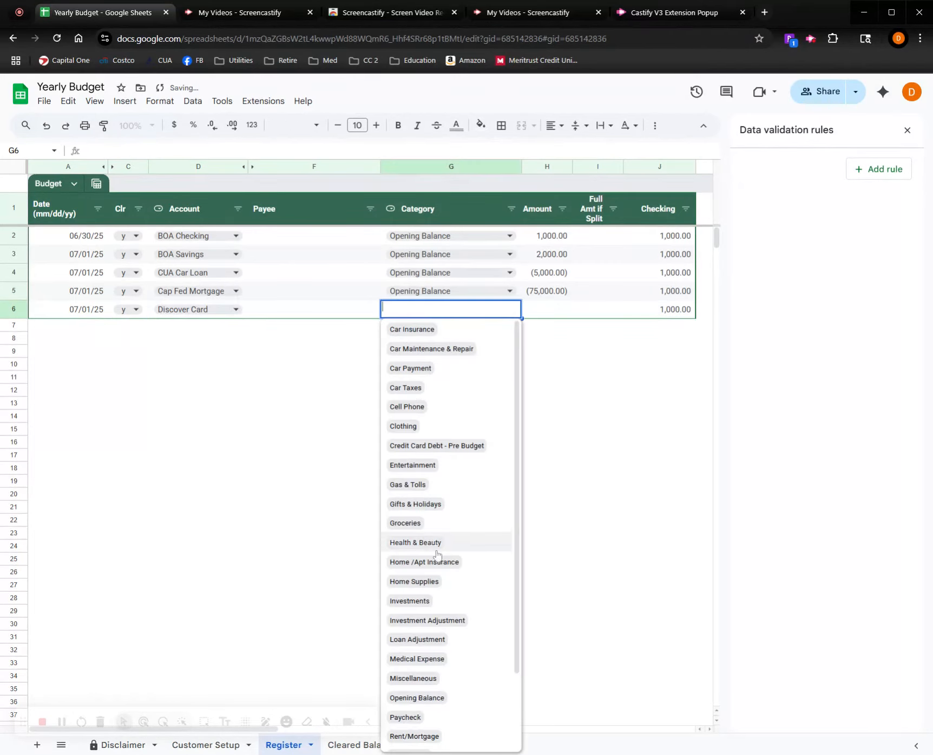
click(420, 697)
click(554, 313)
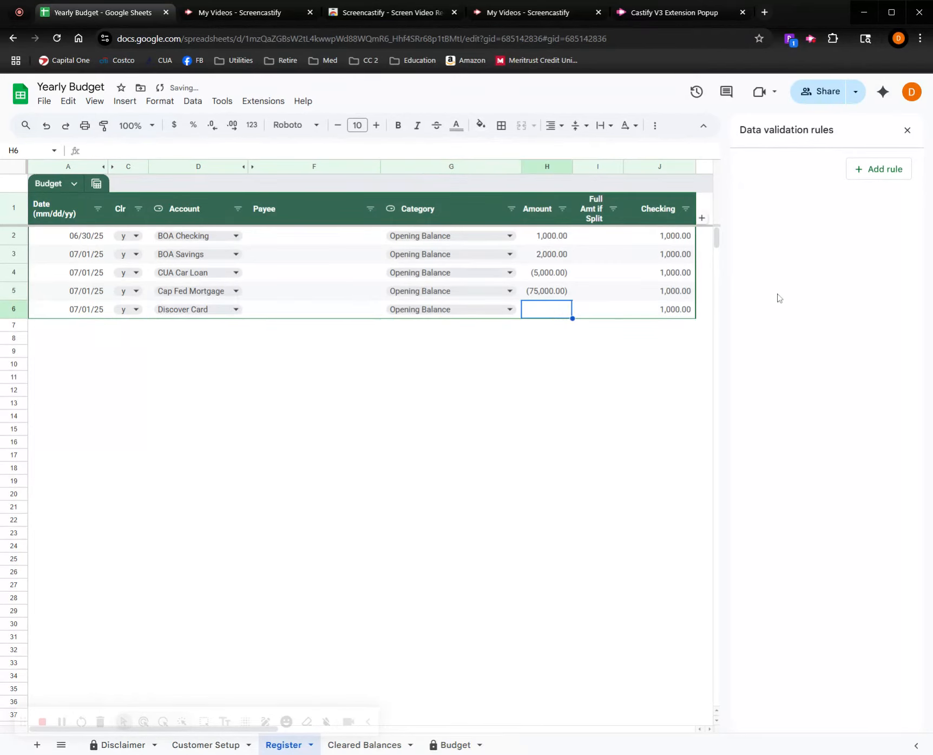
text(5)
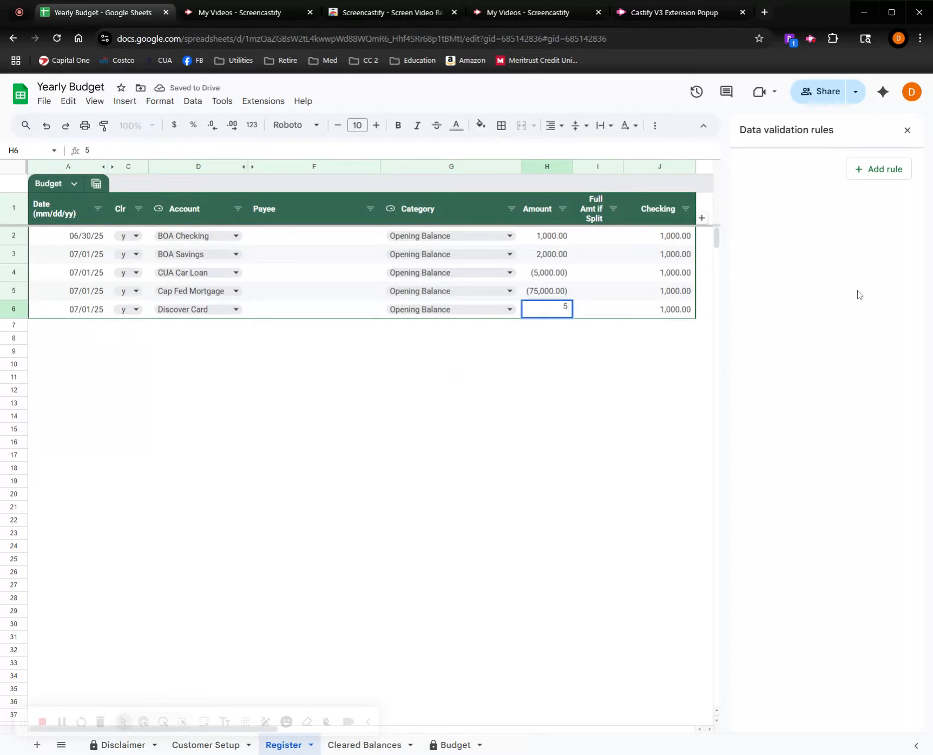
text(-500)
key(Return)
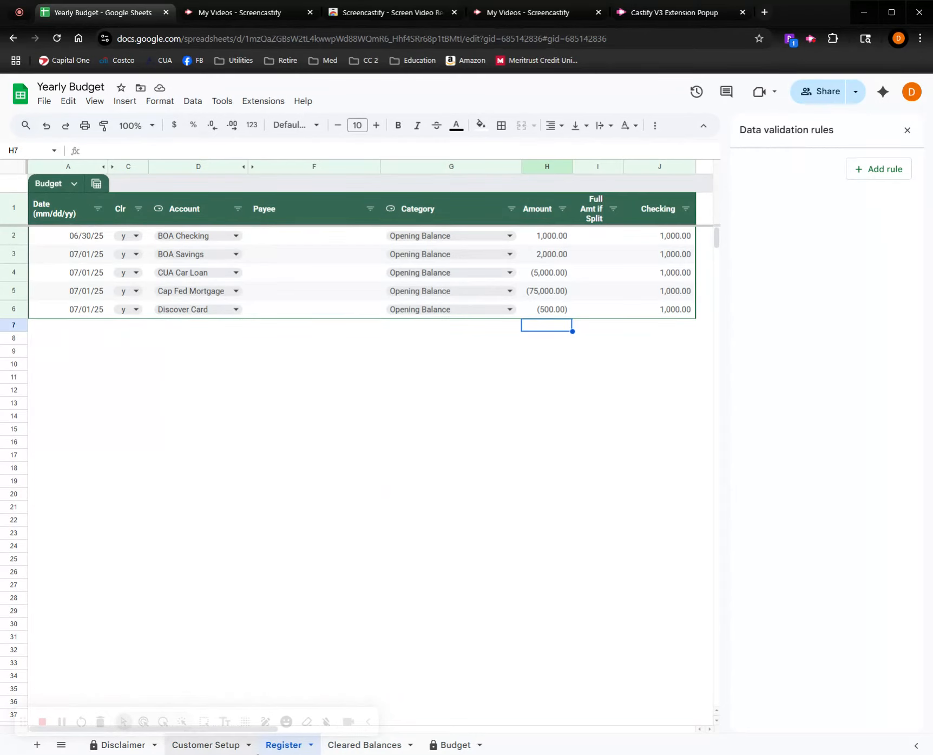
- Review the Categories table on the Customer Setup sheet and return to the Register sheet
click(208, 746)
scroll(98, 629, down, 10)
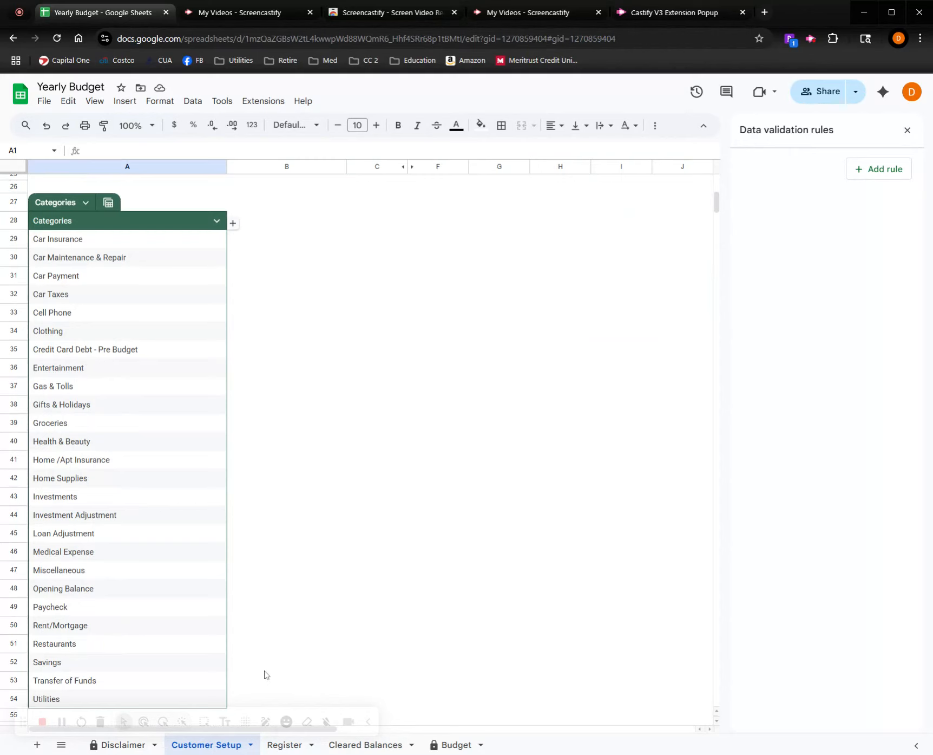
click(287, 749)
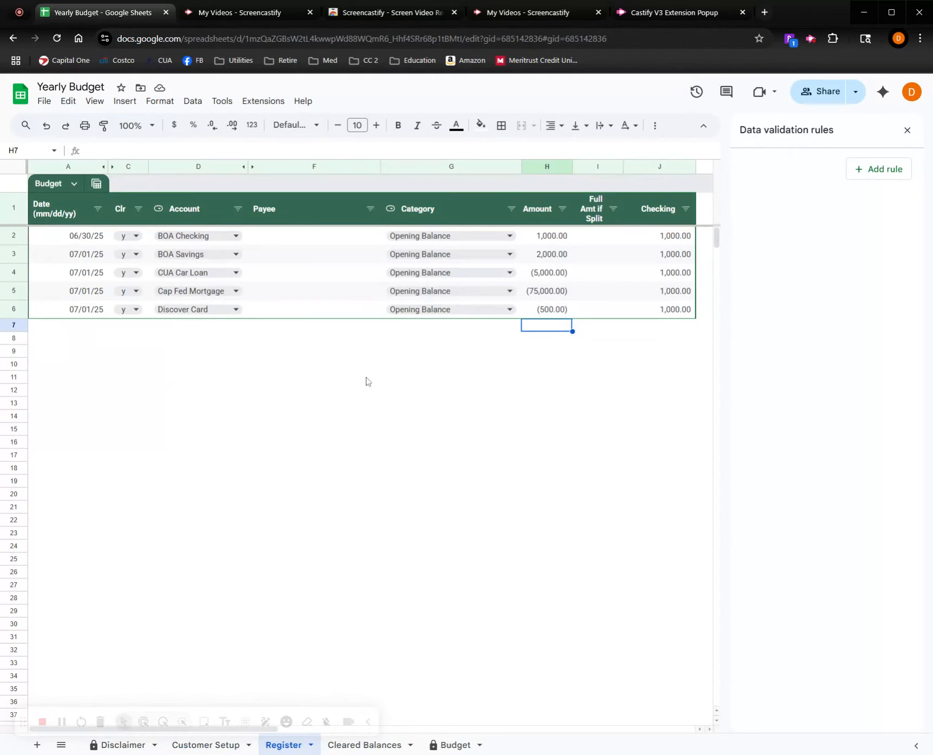
click(113, 356)
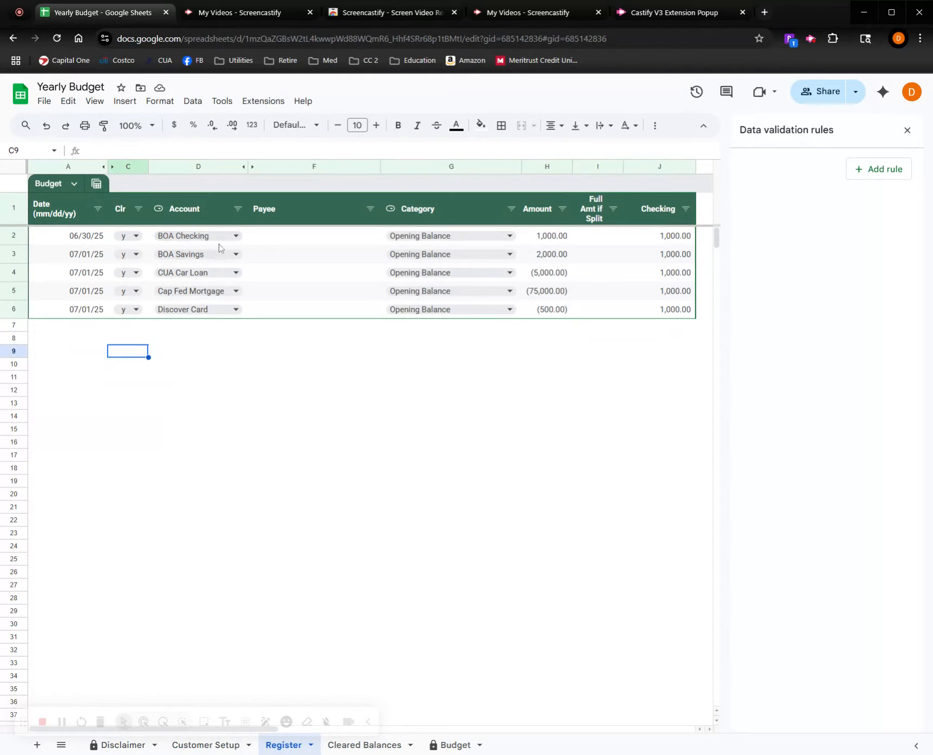
- Add a register entry in row 7 dated 07/01/25, marked cleared as y, for the LPL Financial account
click(76, 326)
text(07)
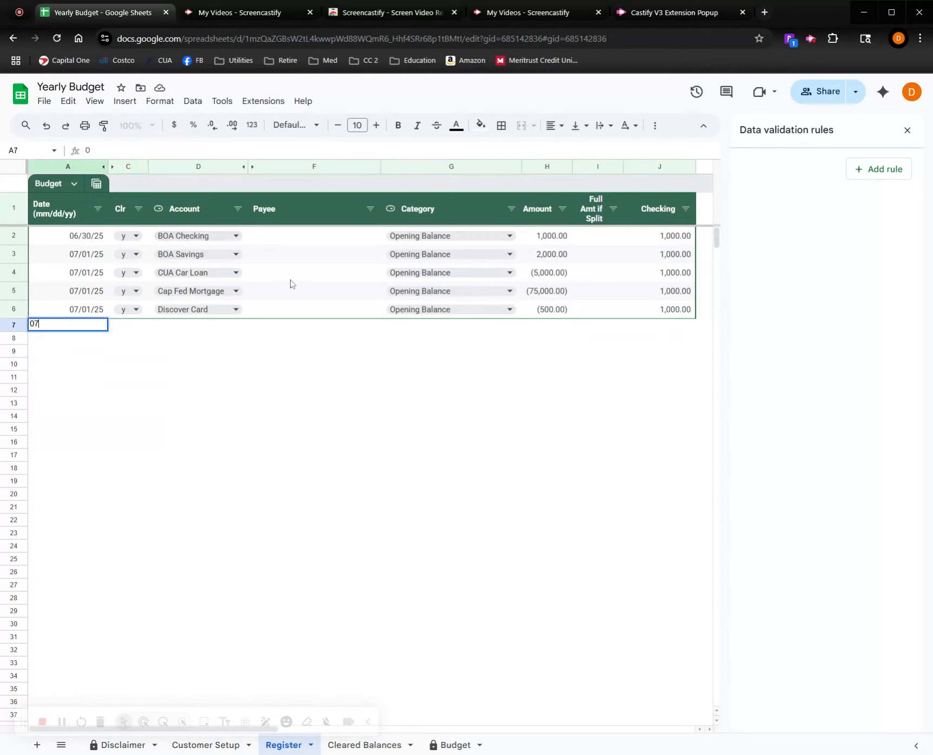
text(/01/25)
key(Return)
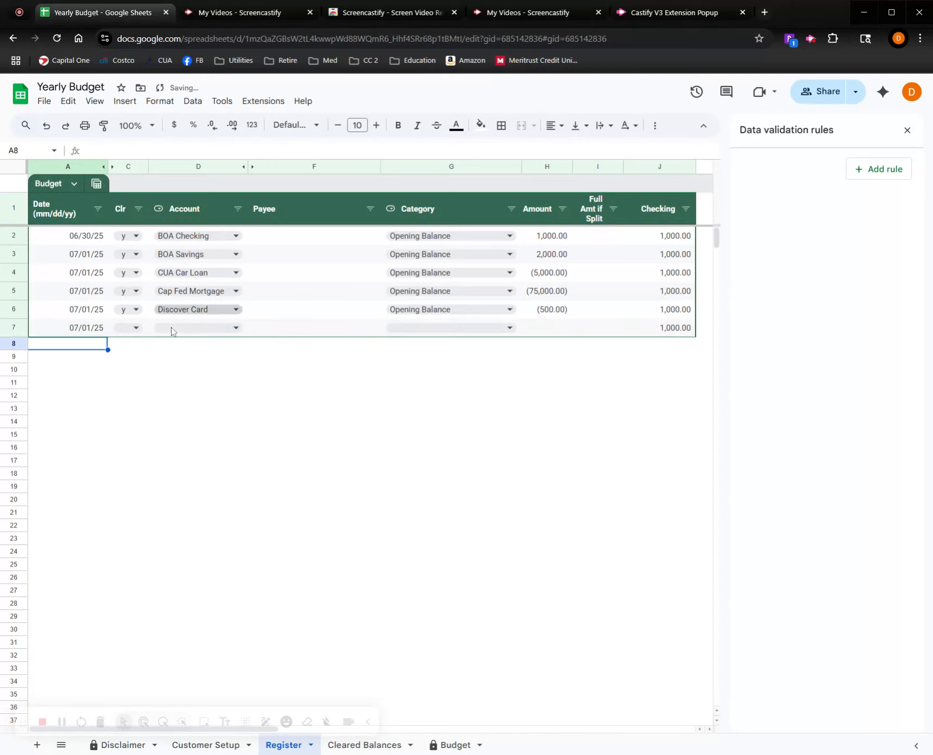
click(134, 328)
click(124, 348)
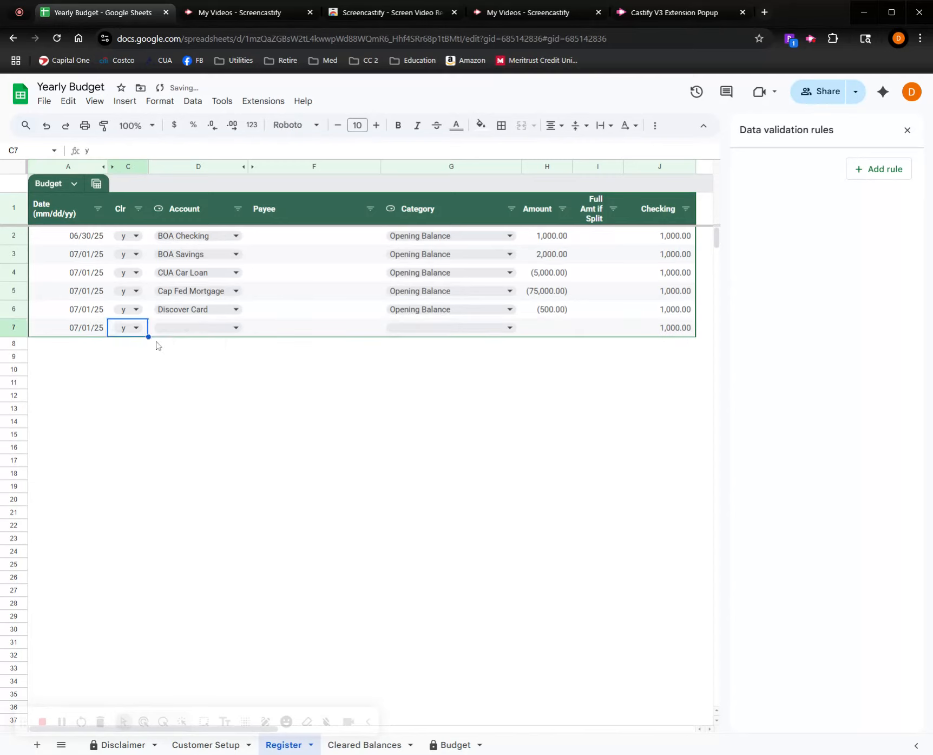
click(160, 332)
text(LPL Fin)
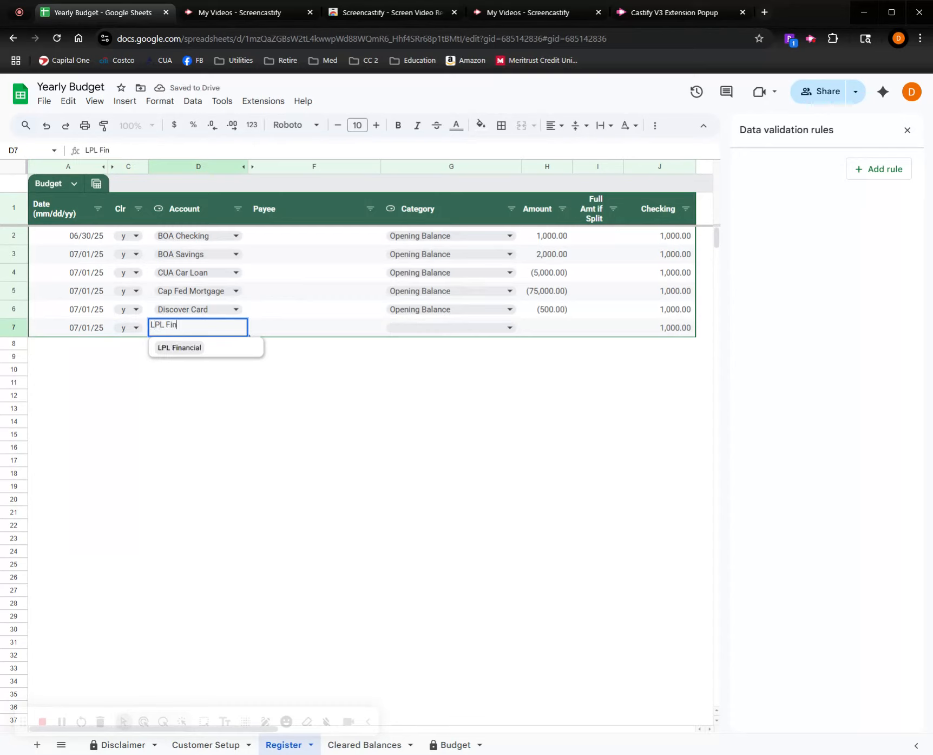
click(277, 335)
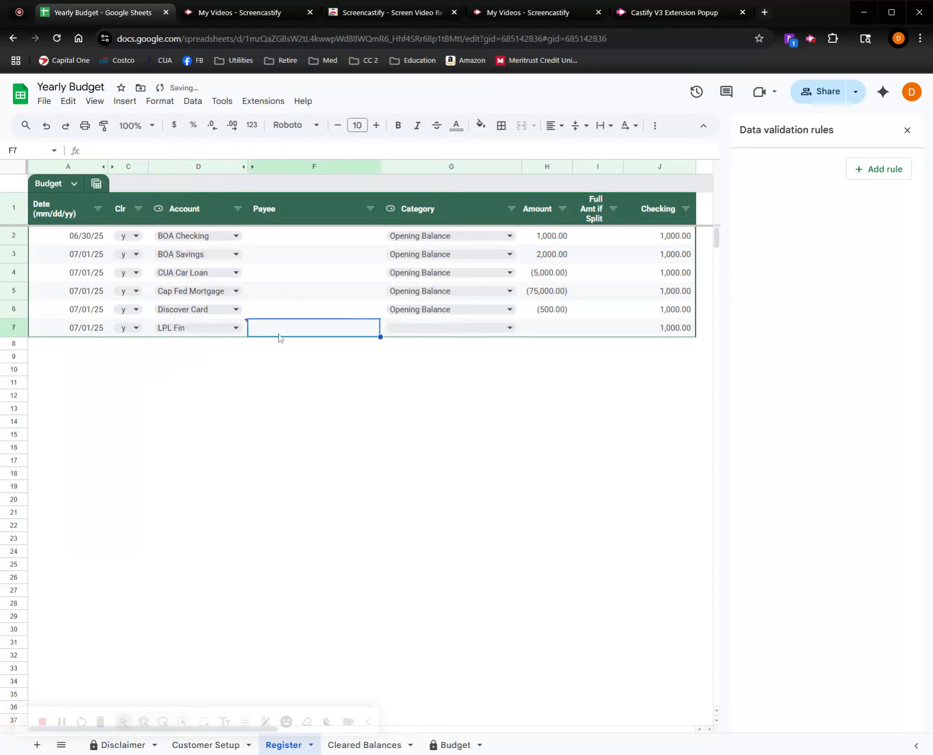
click(175, 337)
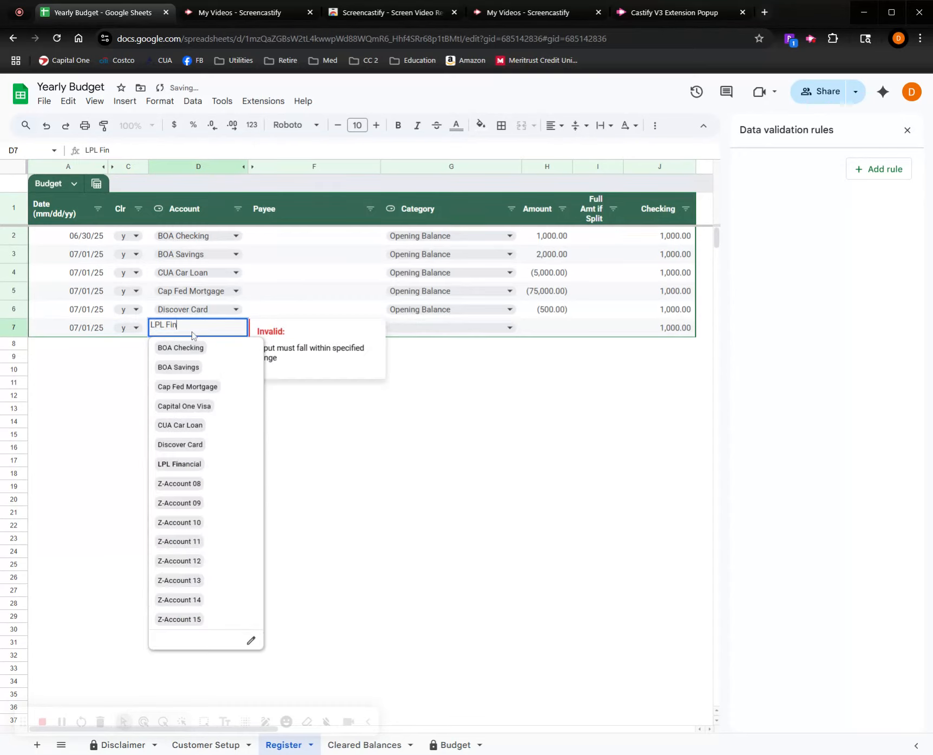
click(181, 464)
- Categorize the LPL Financial entry as Opening Balance and enter an amount of 5,000
click(414, 325)
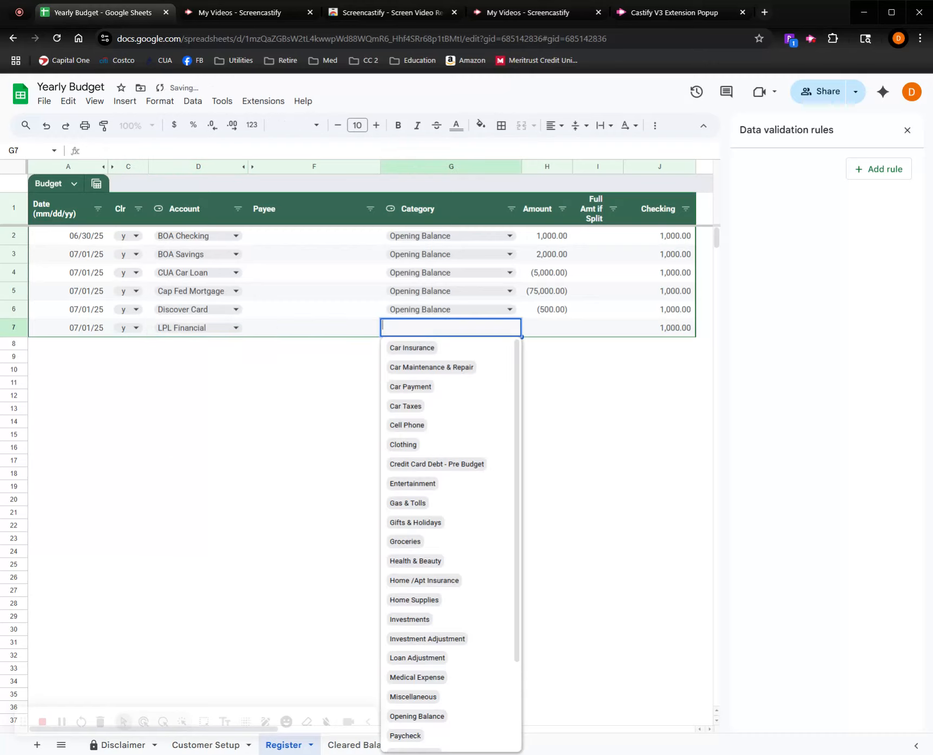
click(419, 716)
click(552, 323)
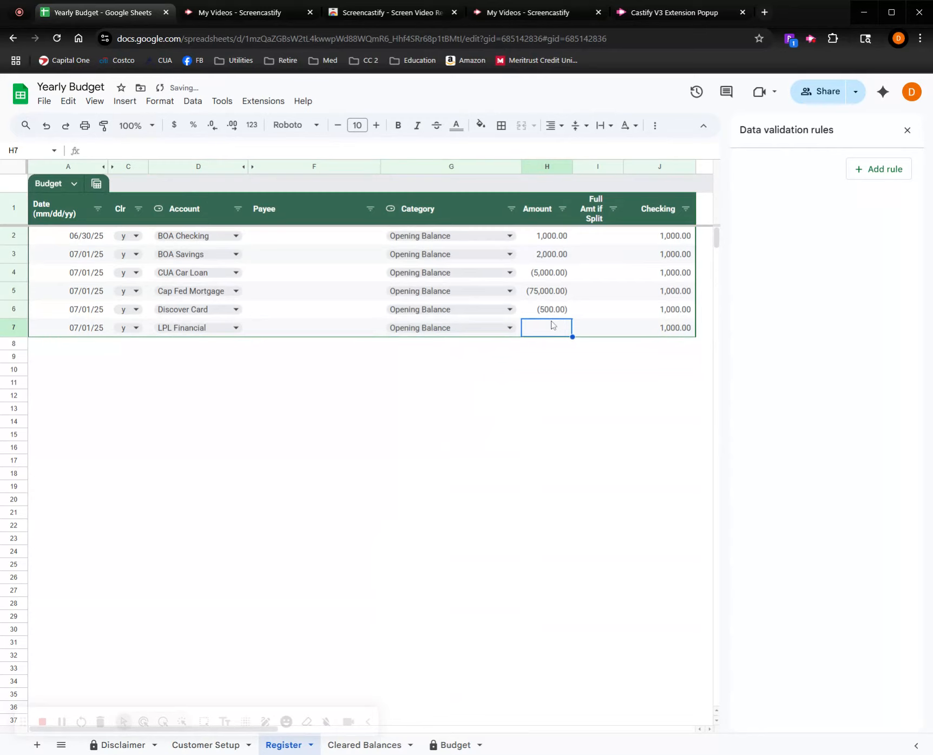
text(5,000)
key(Return)
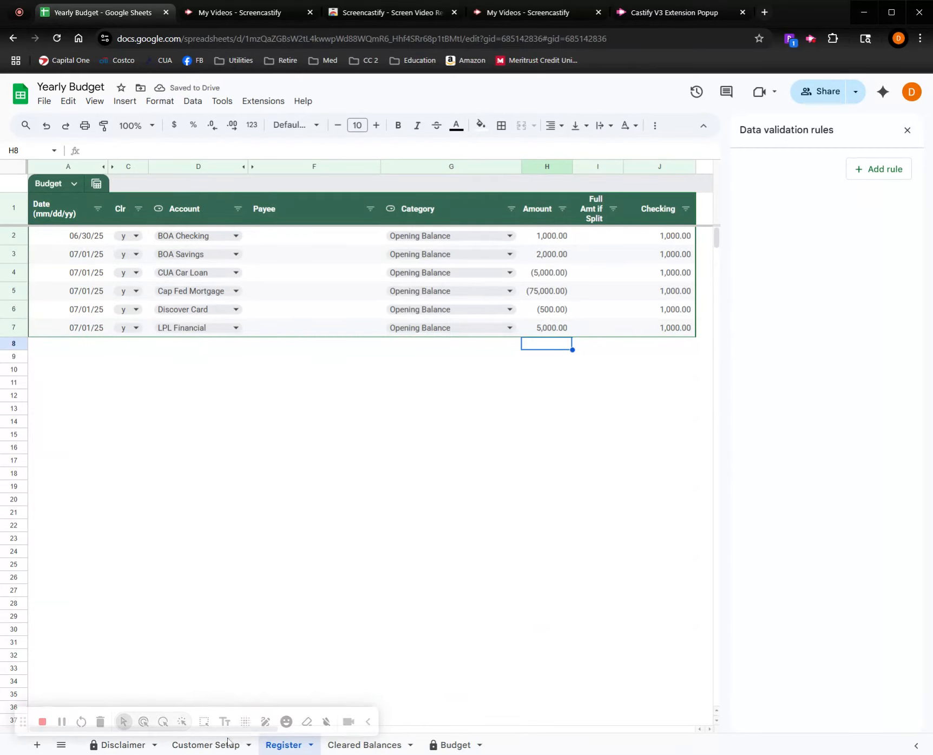
- Review the account totals by class on the Cleared Balances sheet and return to the Register sheet
click(369, 747)
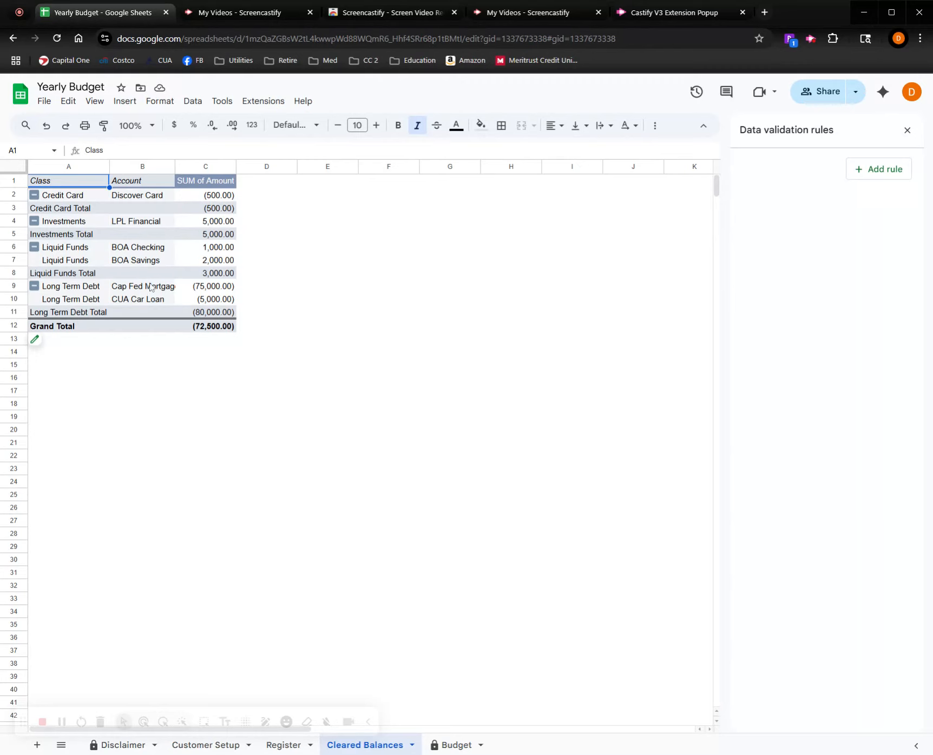
click(283, 745)
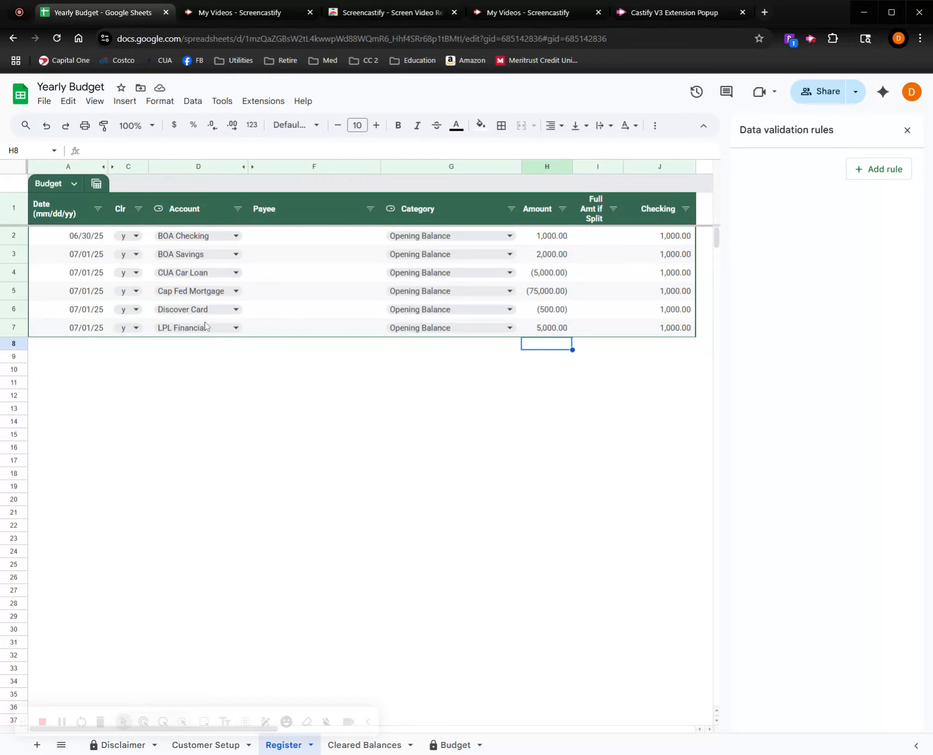
- Add a register entry in row 8 dated 07/01/25 for the Capital One Visa account with Freddy's as payee
click(75, 346)
text(07/01)
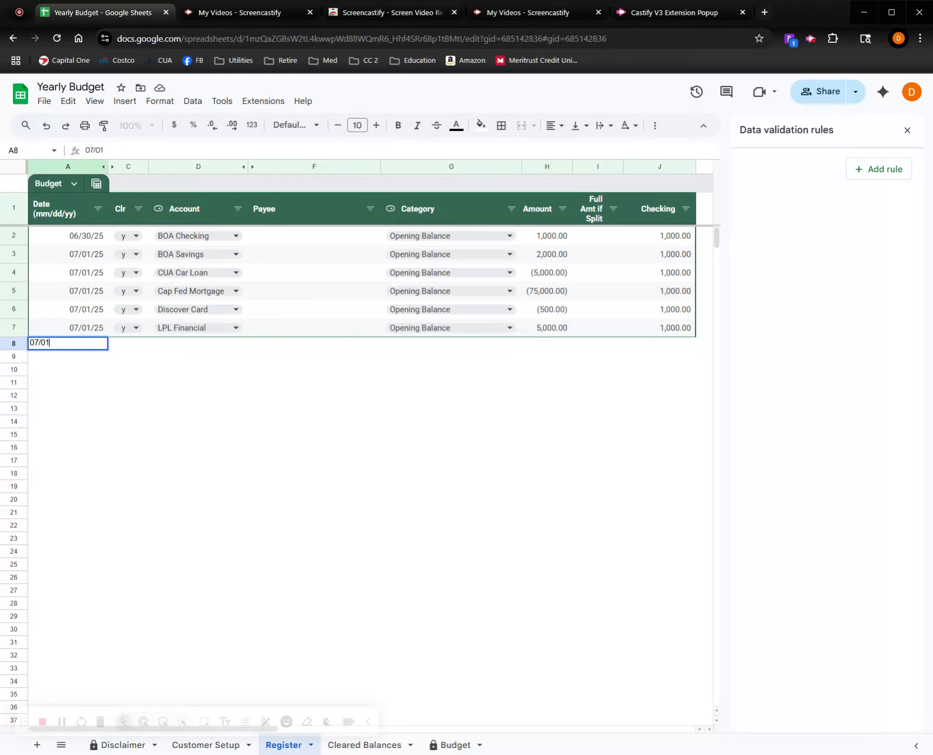
text(/25)
key(Return)
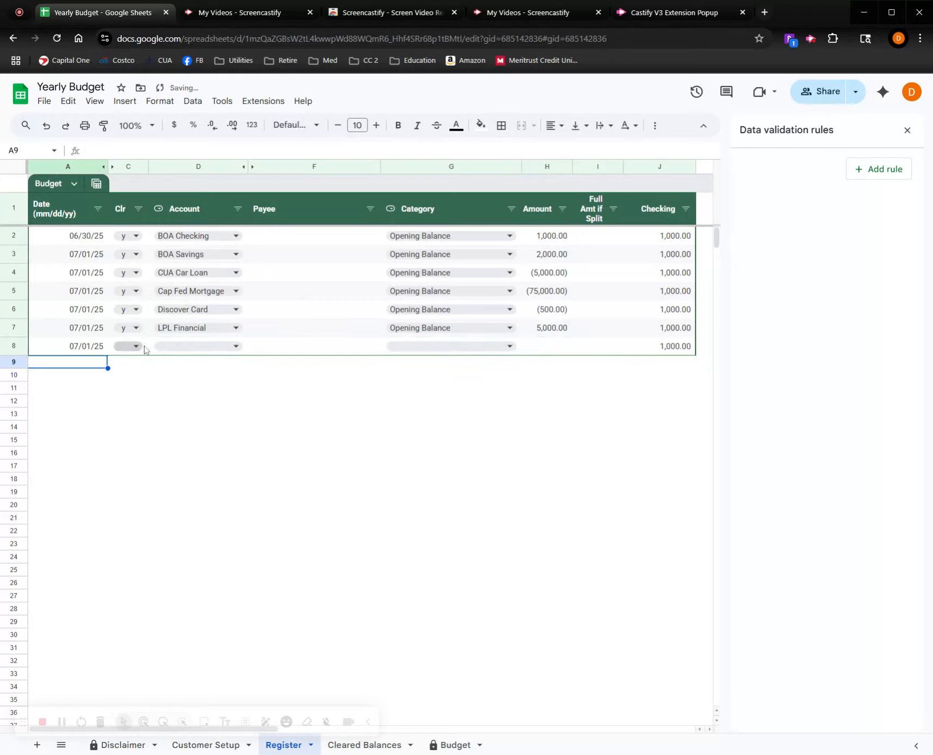
click(177, 346)
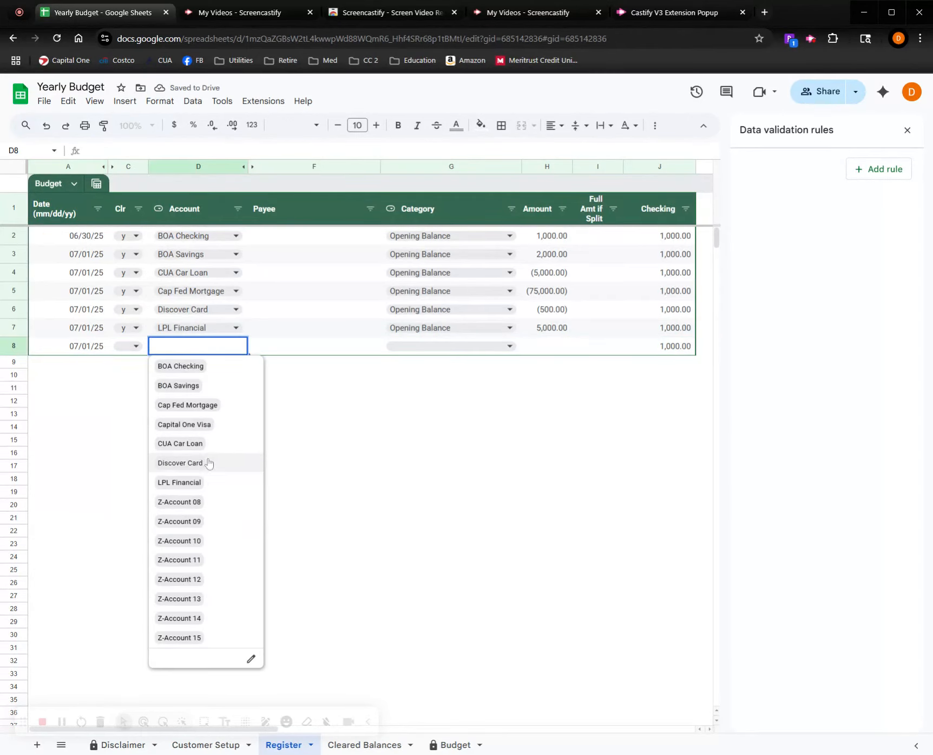
click(219, 421)
click(278, 352)
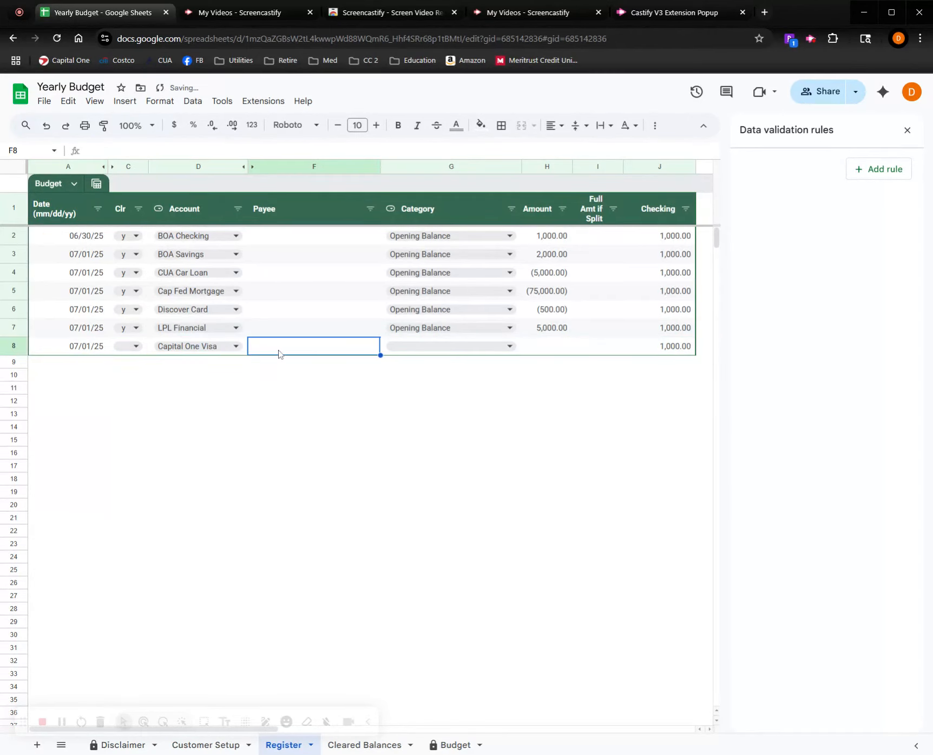
text(Freddy's)
key(Tab)
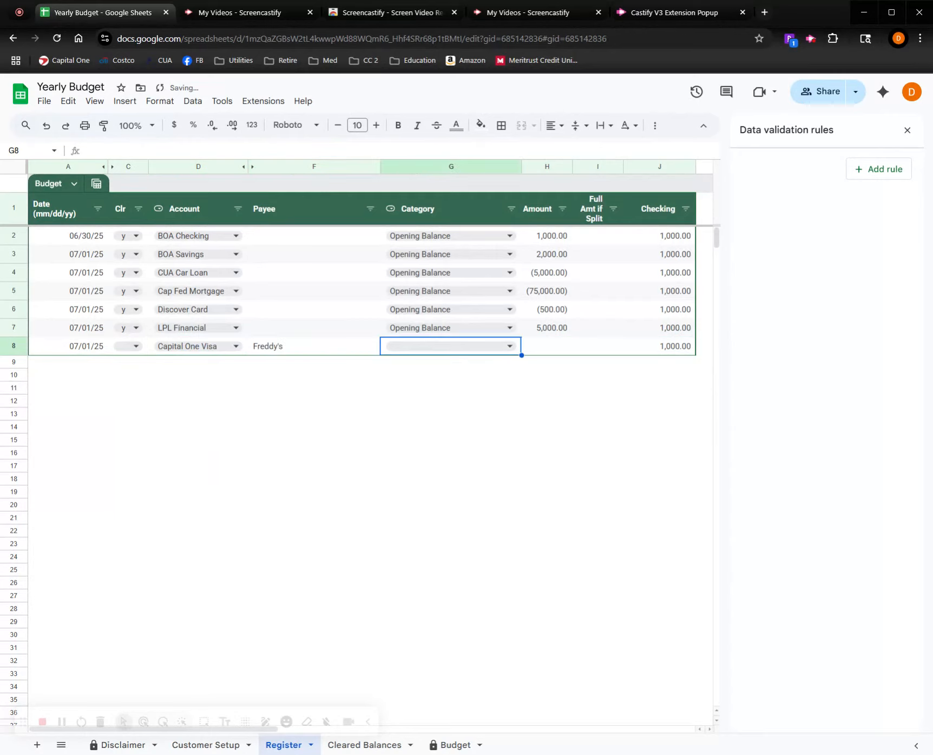
- Categorize the Freddy's entry as Restaurants and enter an amount of -15.00
text(Rest)
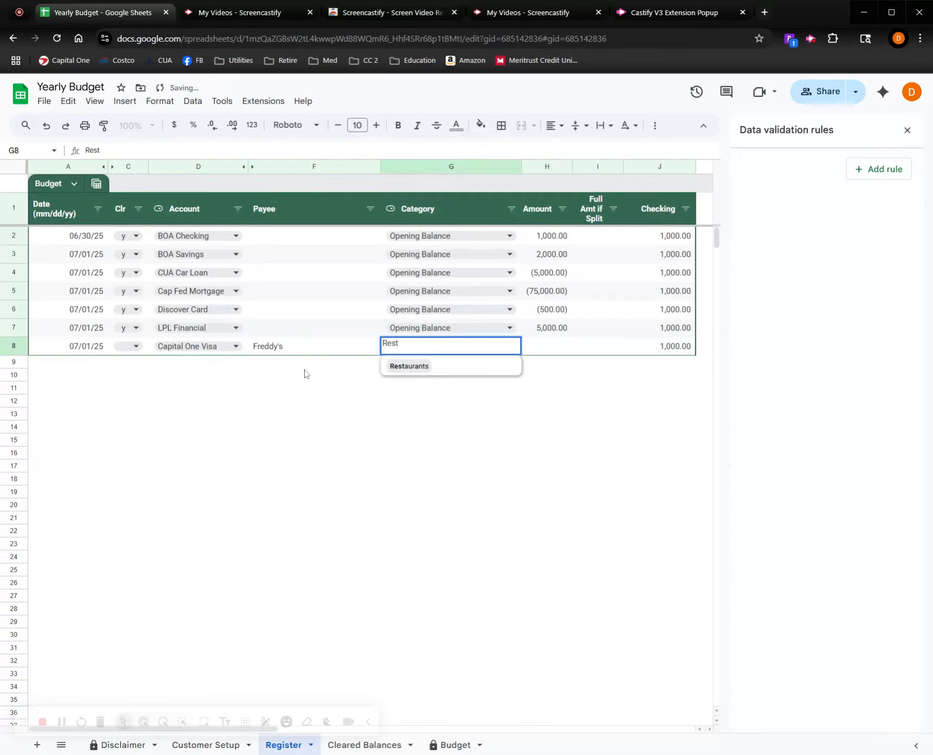
click(411, 367)
click(541, 347)
text(-15.00)
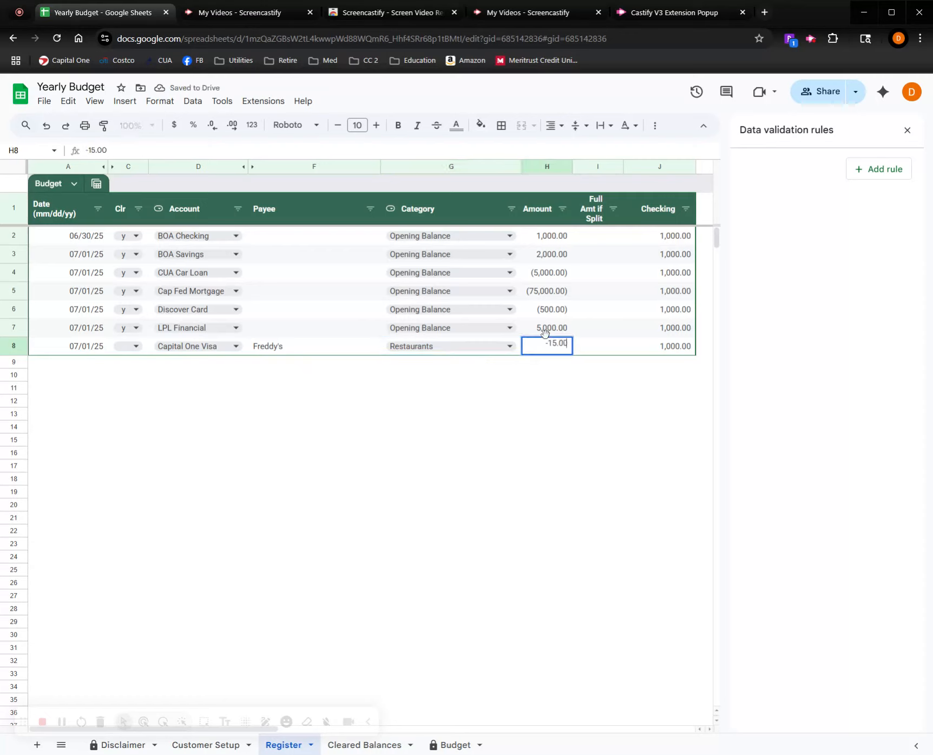
key(Return)
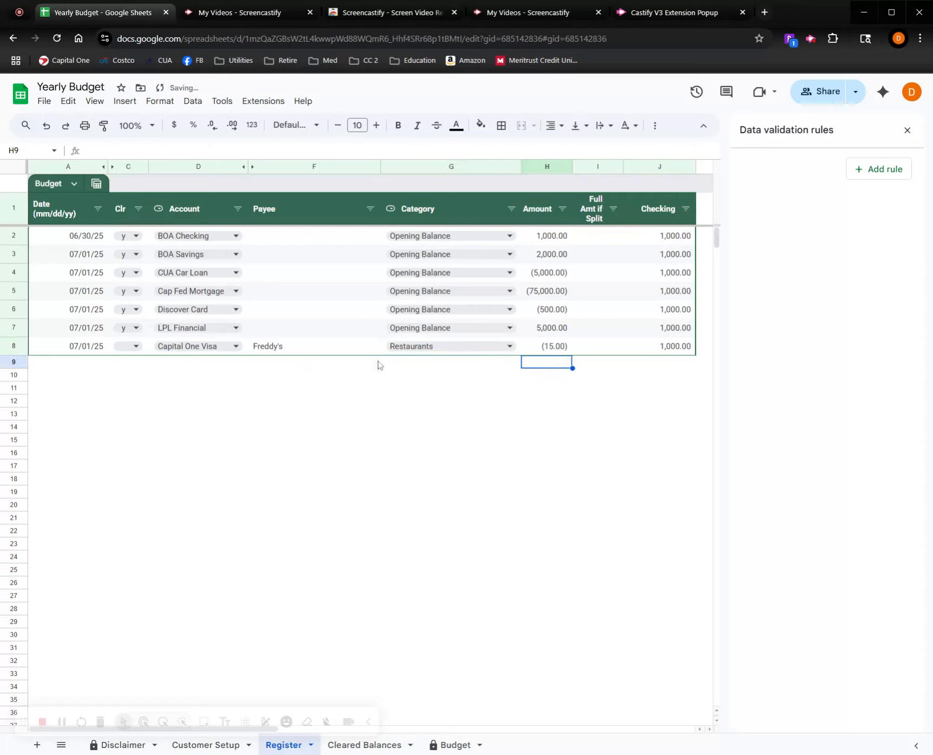
- Add a register entry in row 9 dated 07/15/25 for the BOA Checking account with T Mobile as payee
click(38, 365)
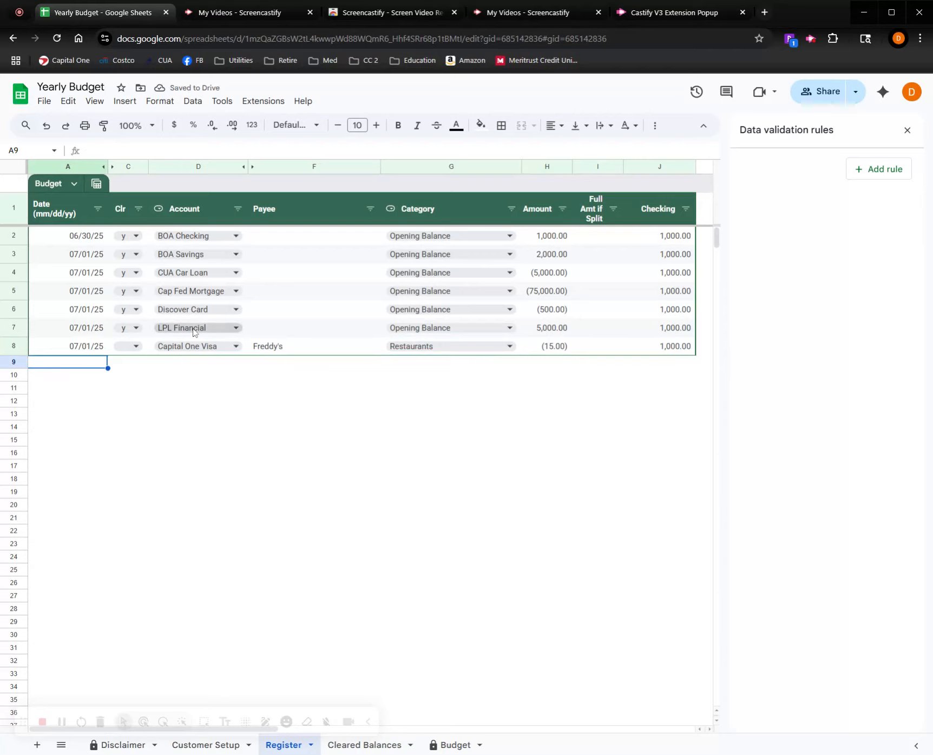
text(07/15/25)
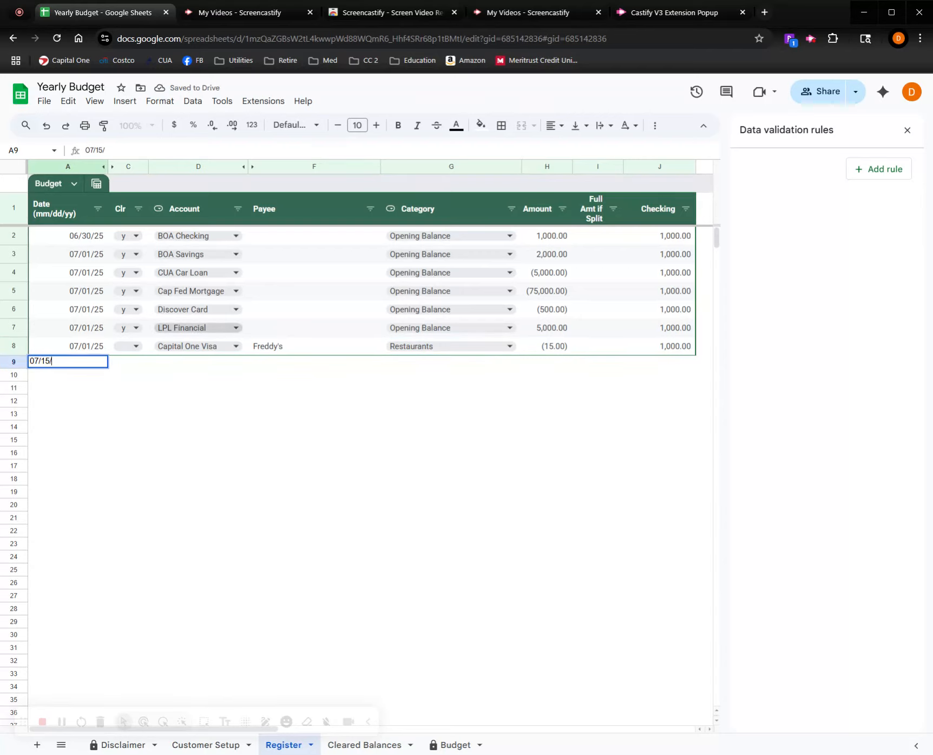
key(Return)
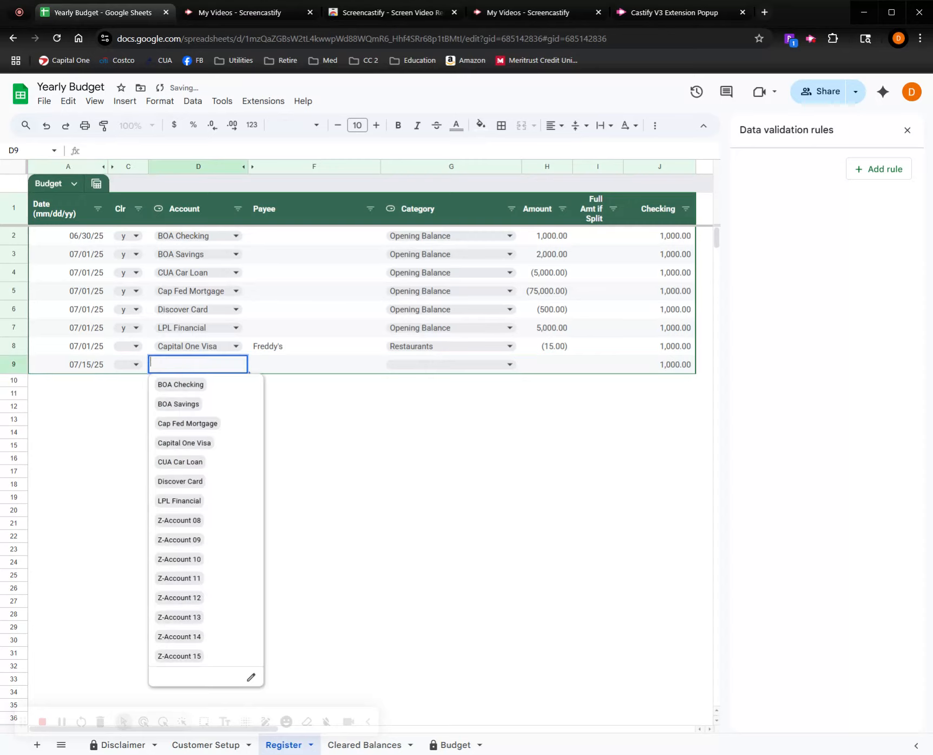
click(168, 366)
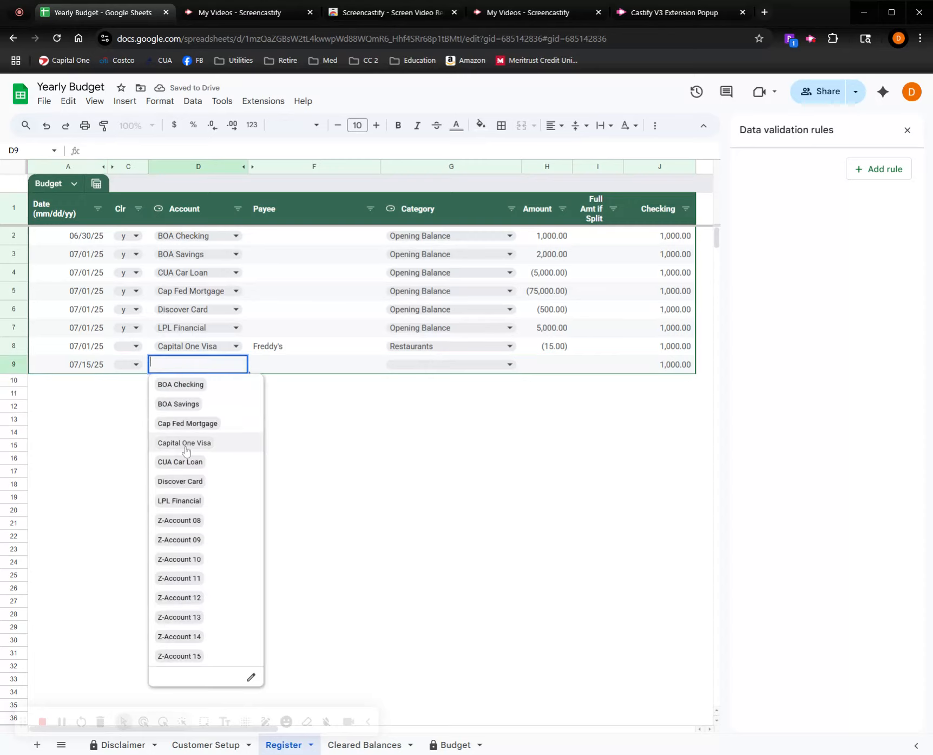
click(184, 385)
click(267, 371)
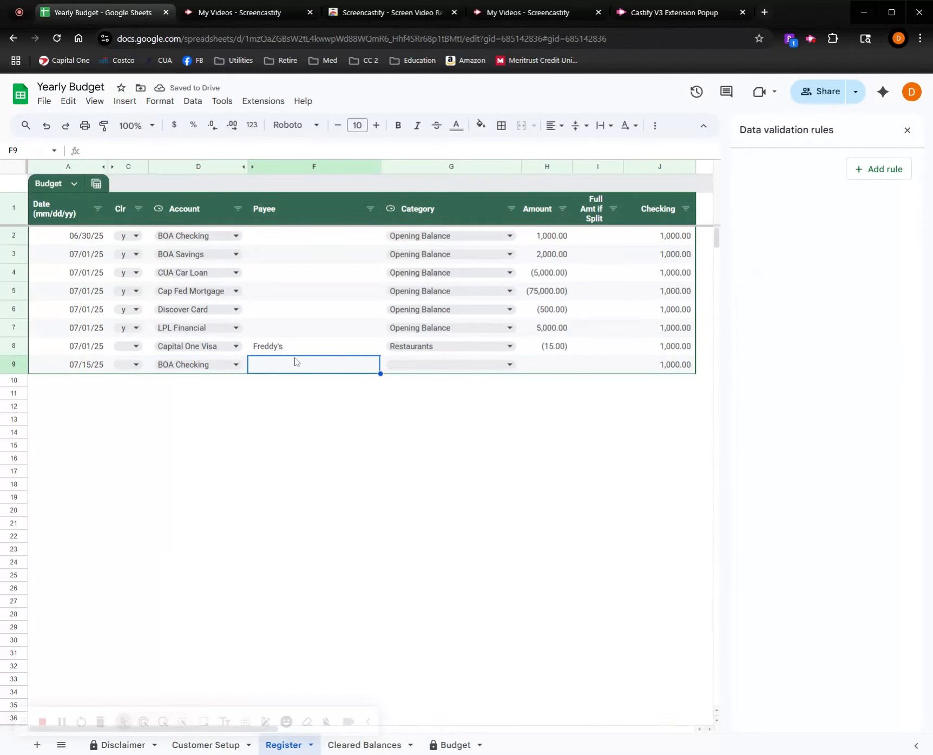
text(T Mov)
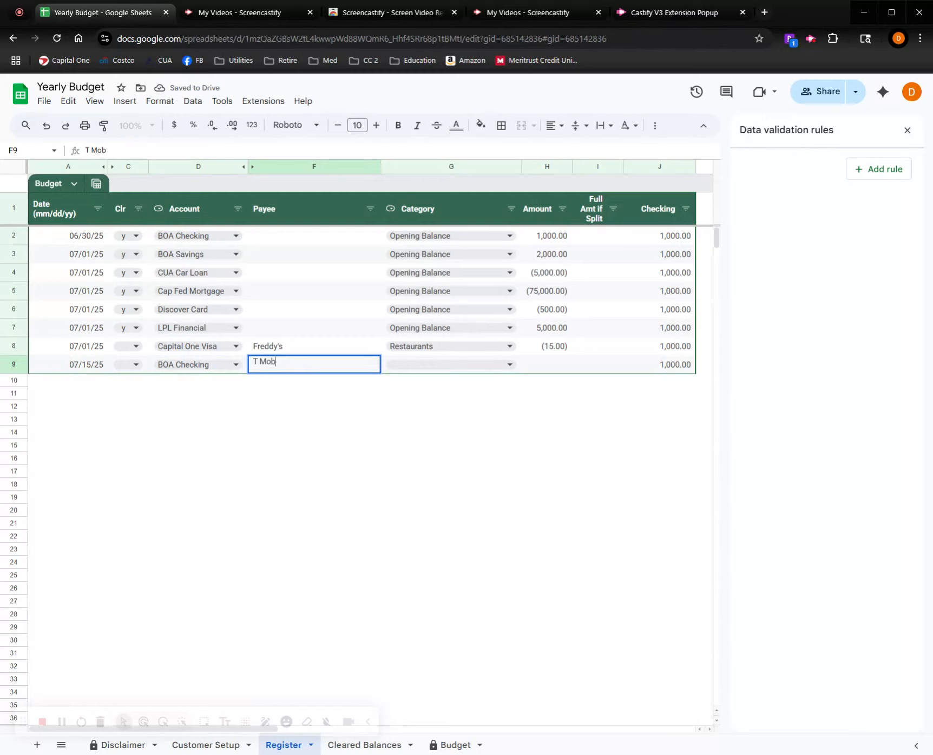
text(ile)
key(Tab)
- Categorize the T Mobile entry as Cell Phone and enter an amount of -30
text(Cel)
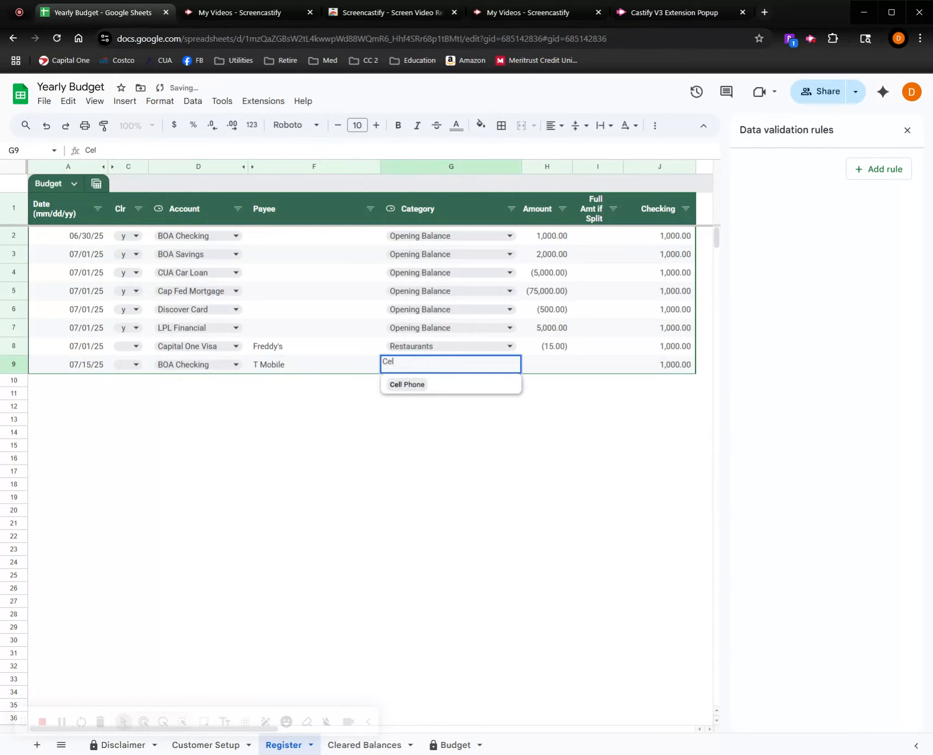
click(401, 385)
key(Tab)
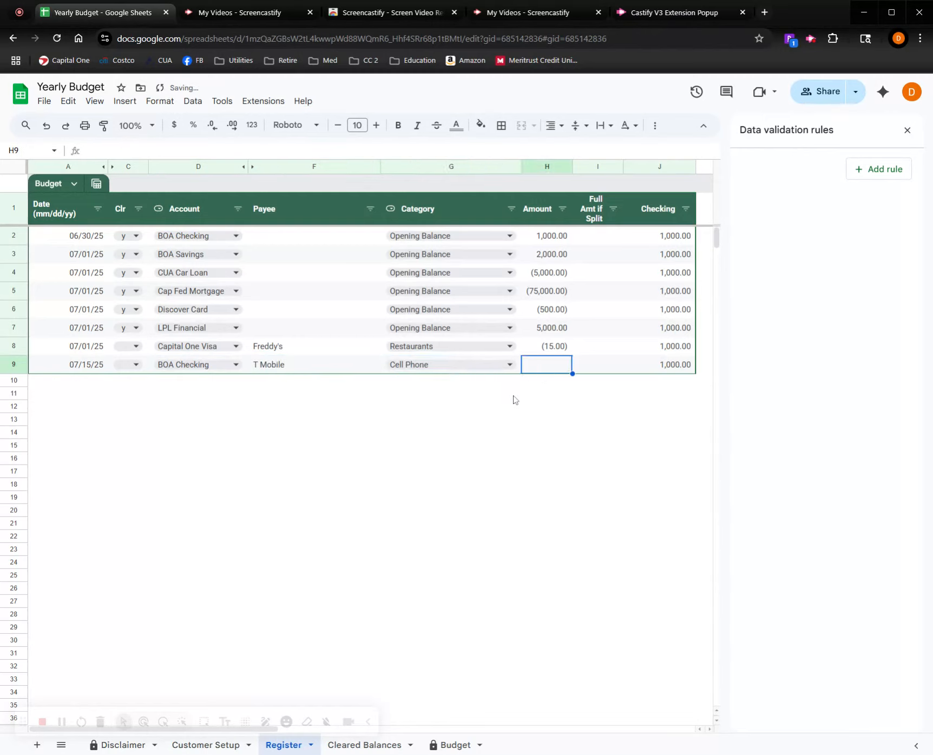
text(-30)
key(Return)
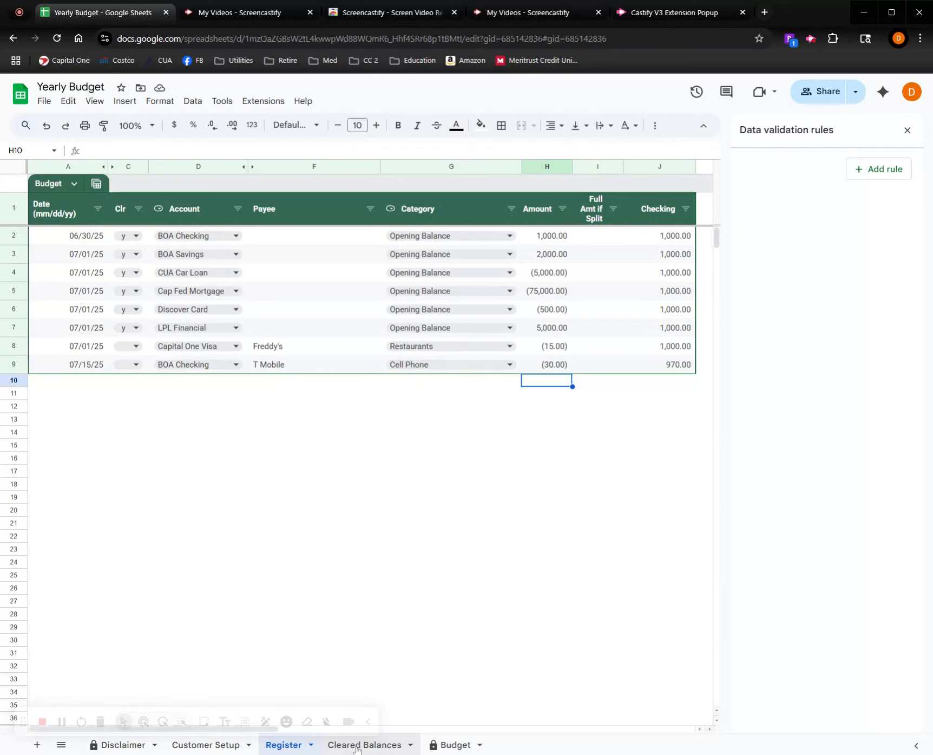
- Examine the July budget, actual and remaining balance columns on the Budget sheet, and return to the Register sheet
click(461, 746)
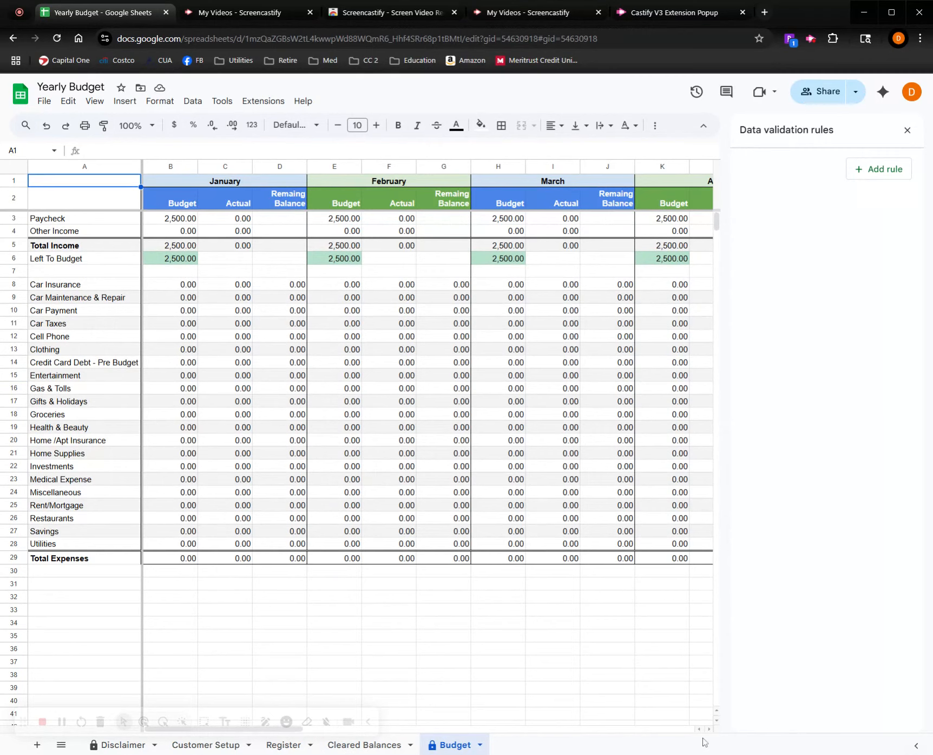
drag(445, 686, 441, 676)
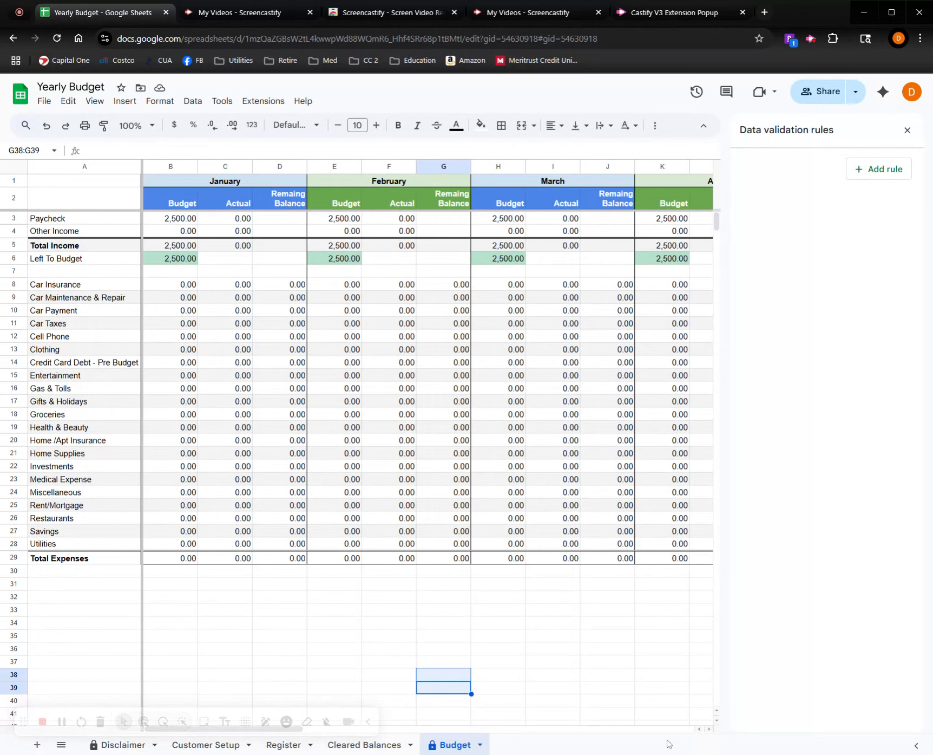
drag(709, 730, 710, 730)
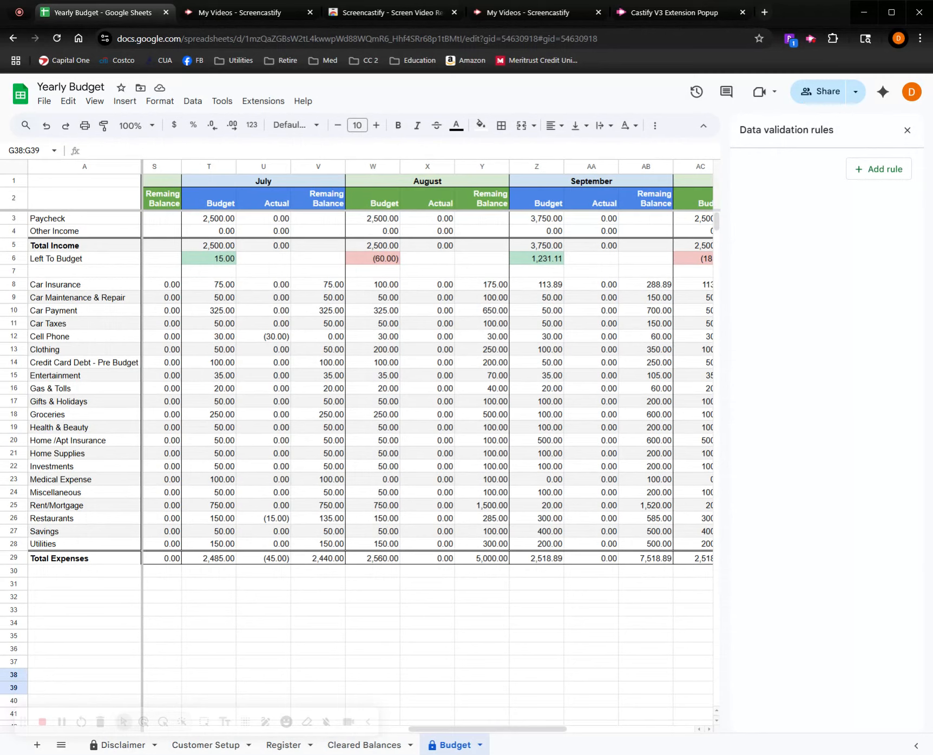
click(283, 745)
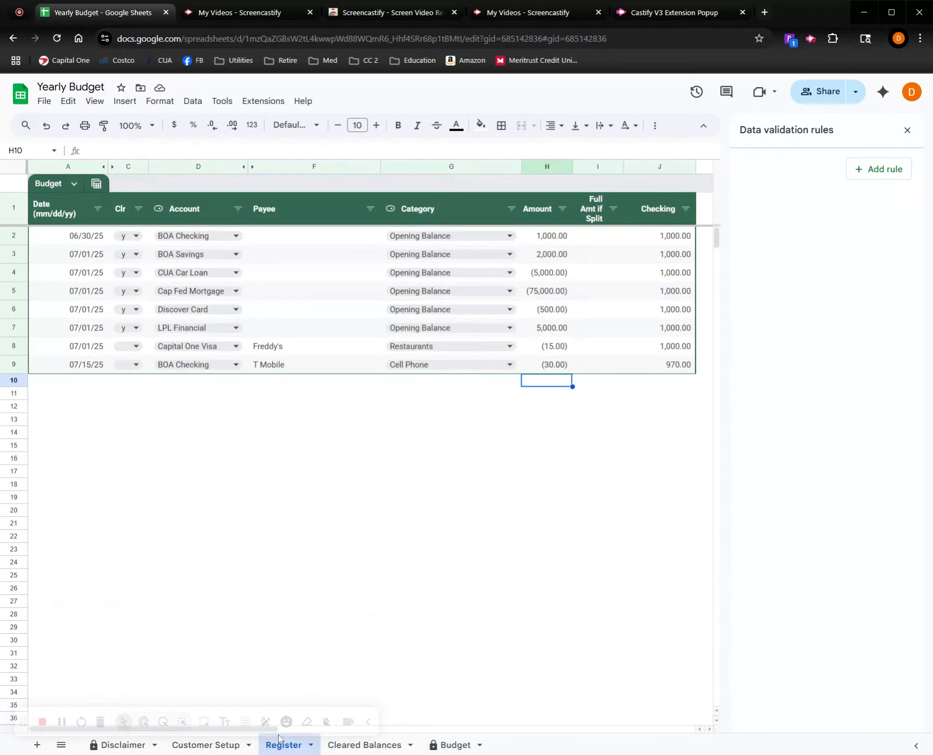
- Start two new register entries in rows 10 and 11, both dated 07/01/25
click(81, 383)
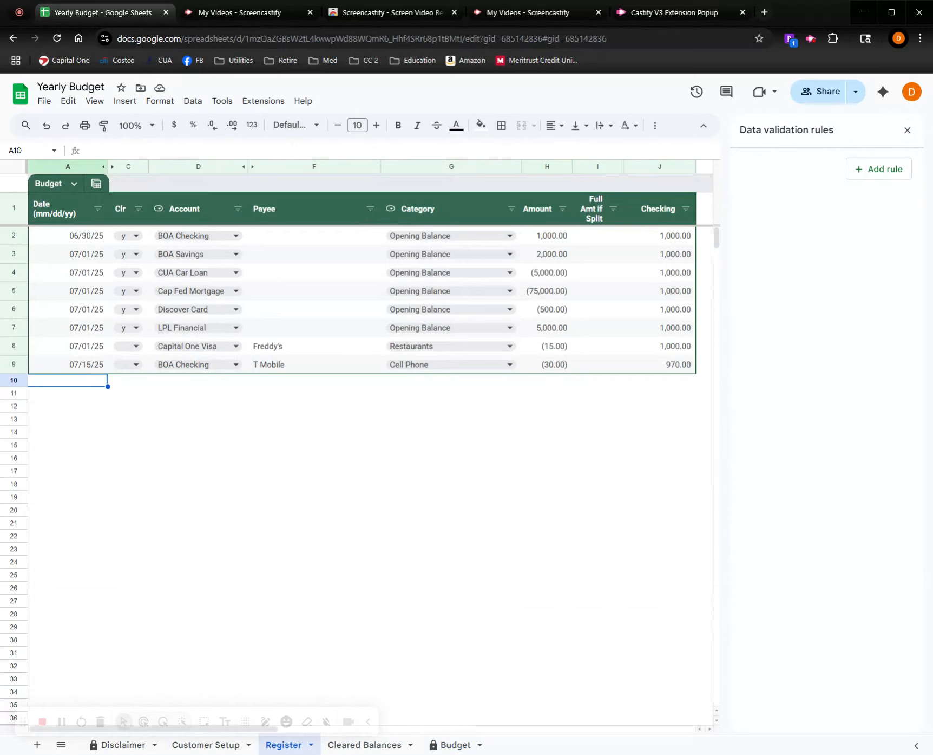
text(07/01/)
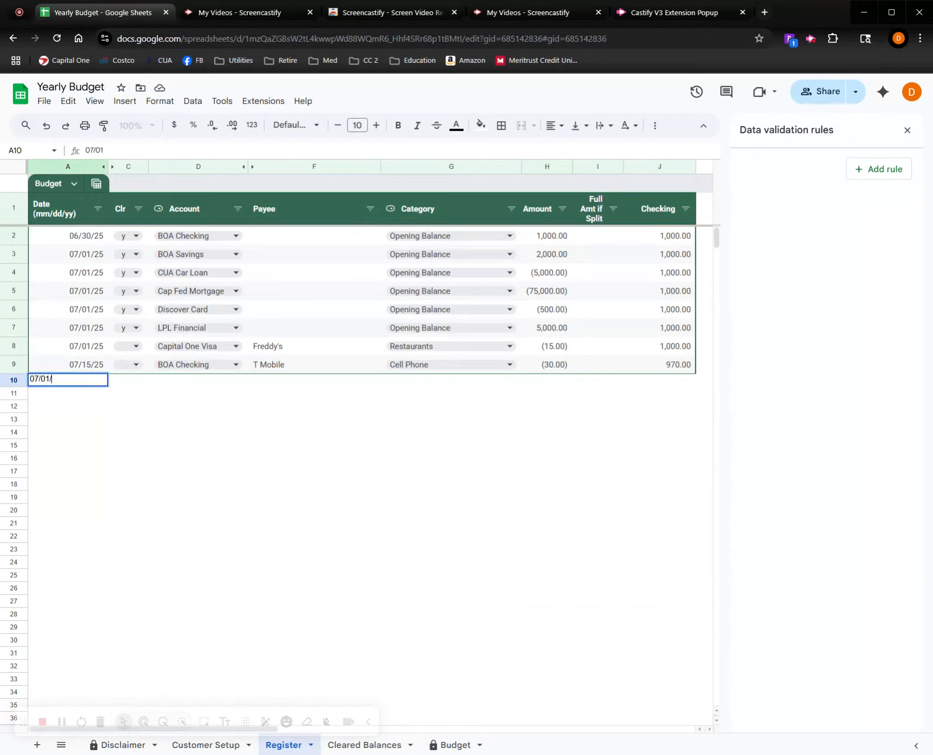
text(25)
key(Return)
text(07/01)
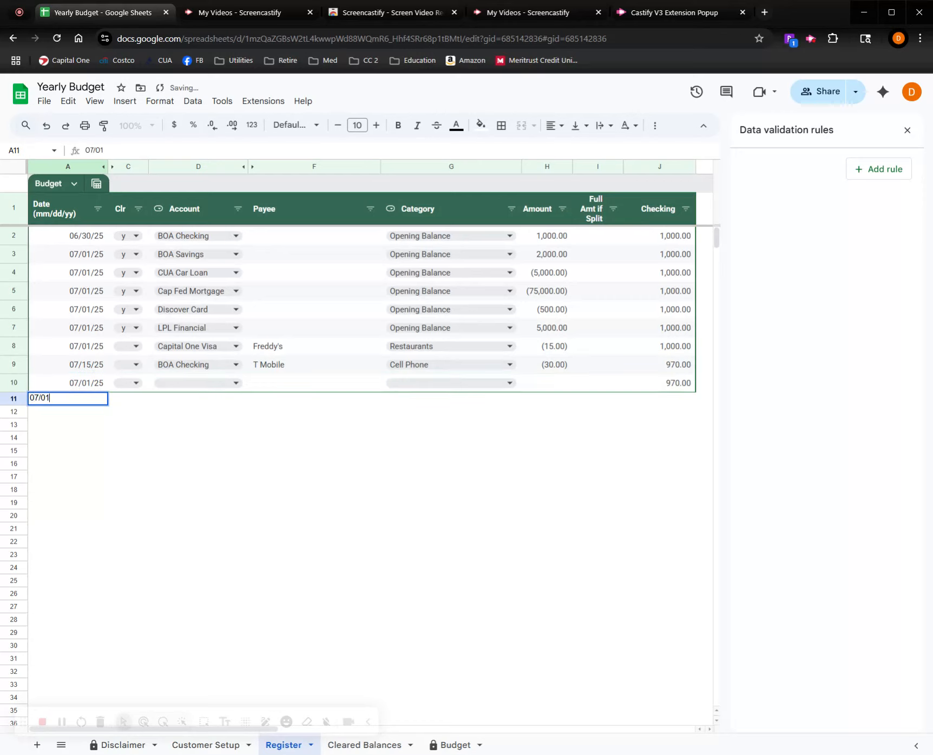
text(/25)
key(Return)
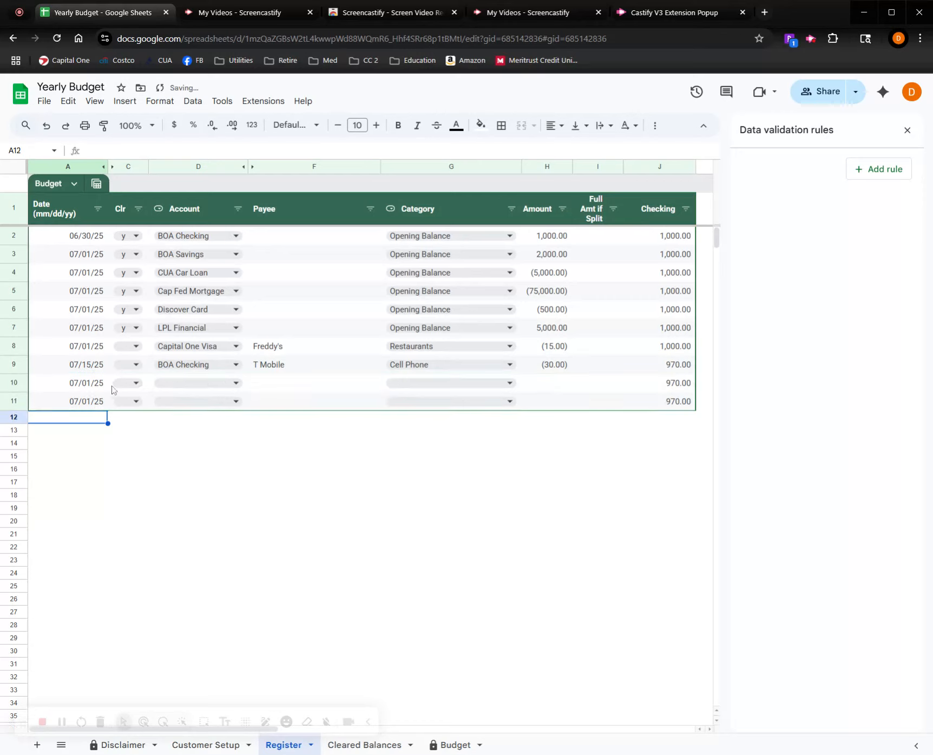
- Set the account to BOA Checking in row 10 and BOA Savings in row 11
click(172, 384)
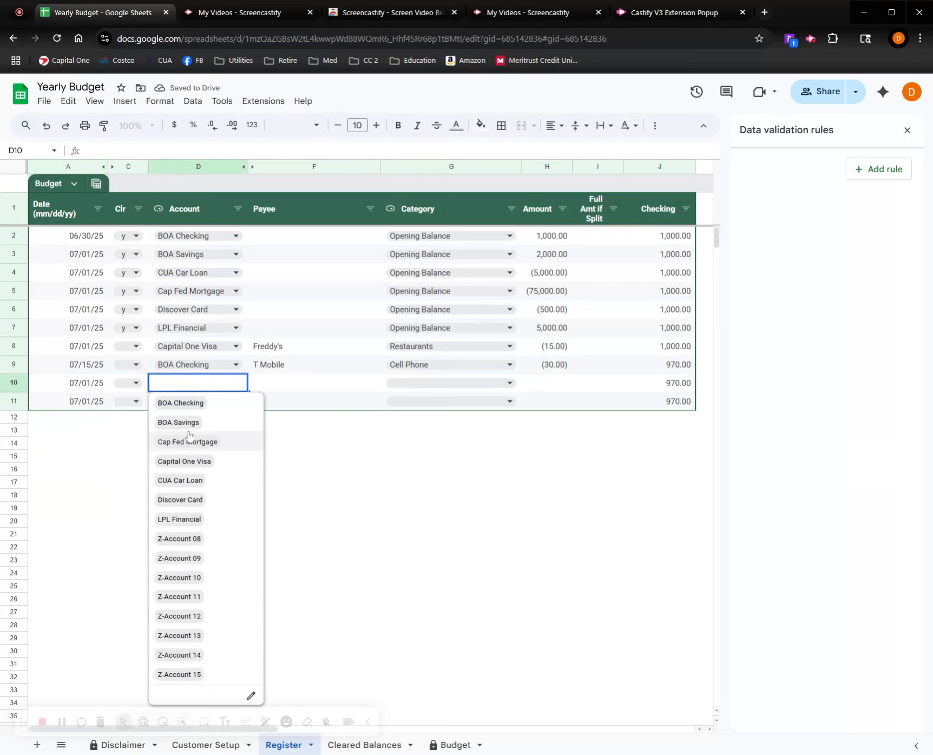
click(181, 403)
click(184, 406)
click(178, 441)
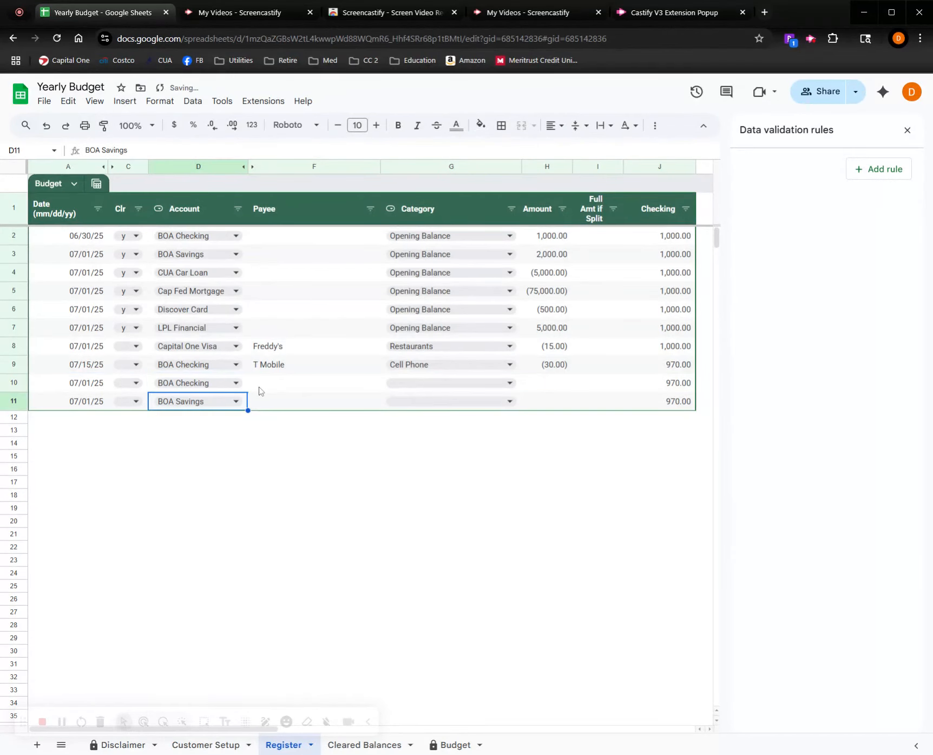
- Categorize the register entries in rows 10 and 11 as Transfer of Funds
click(413, 388)
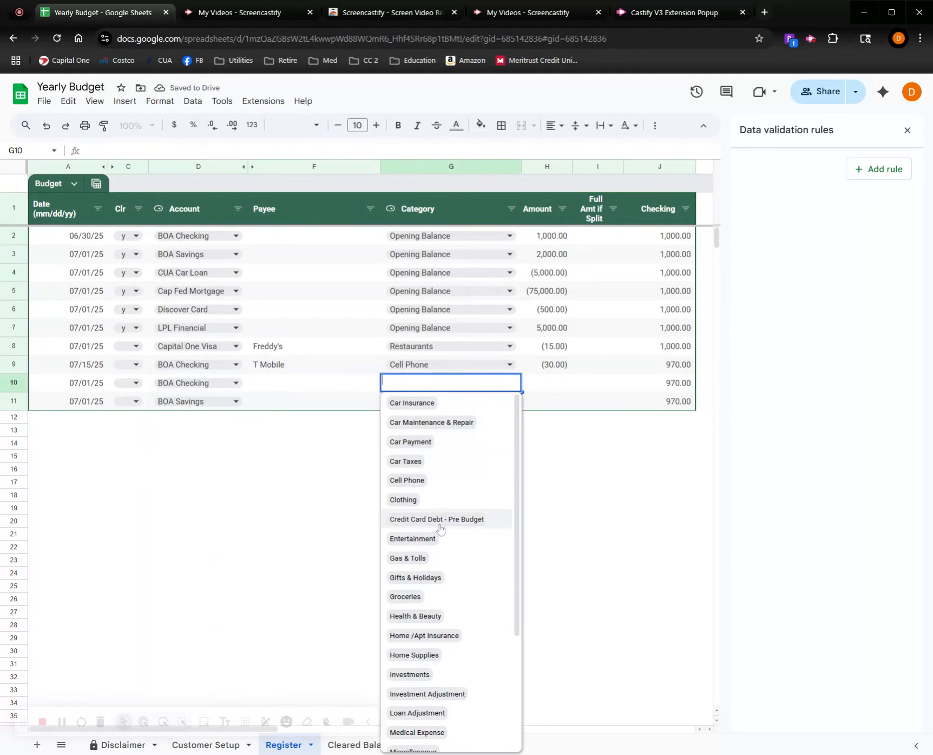
scroll(464, 679, down, 3)
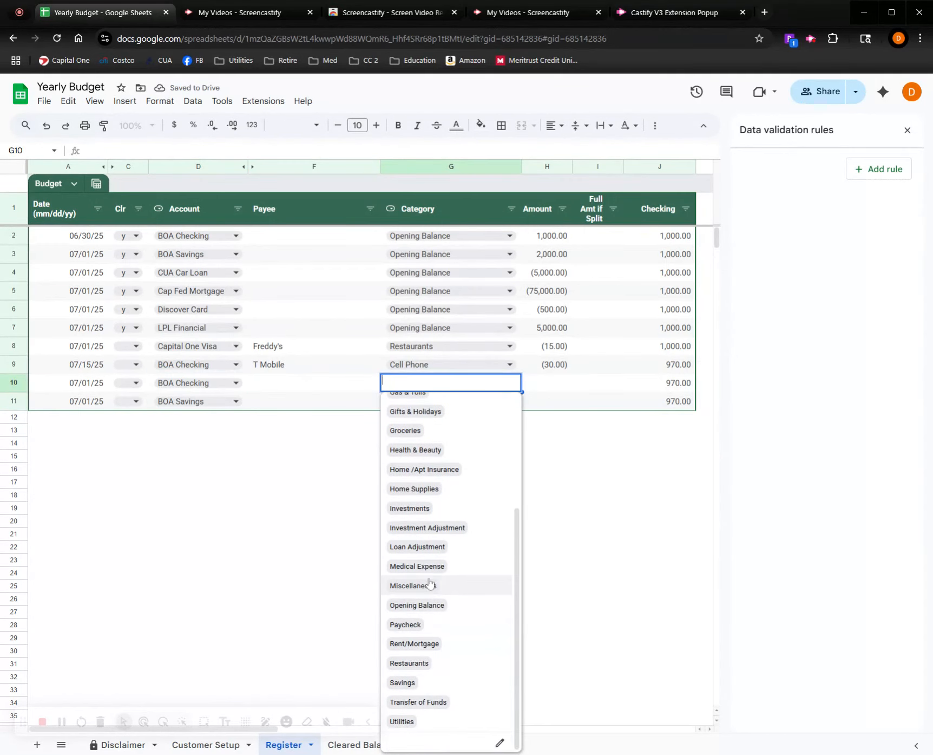
click(416, 701)
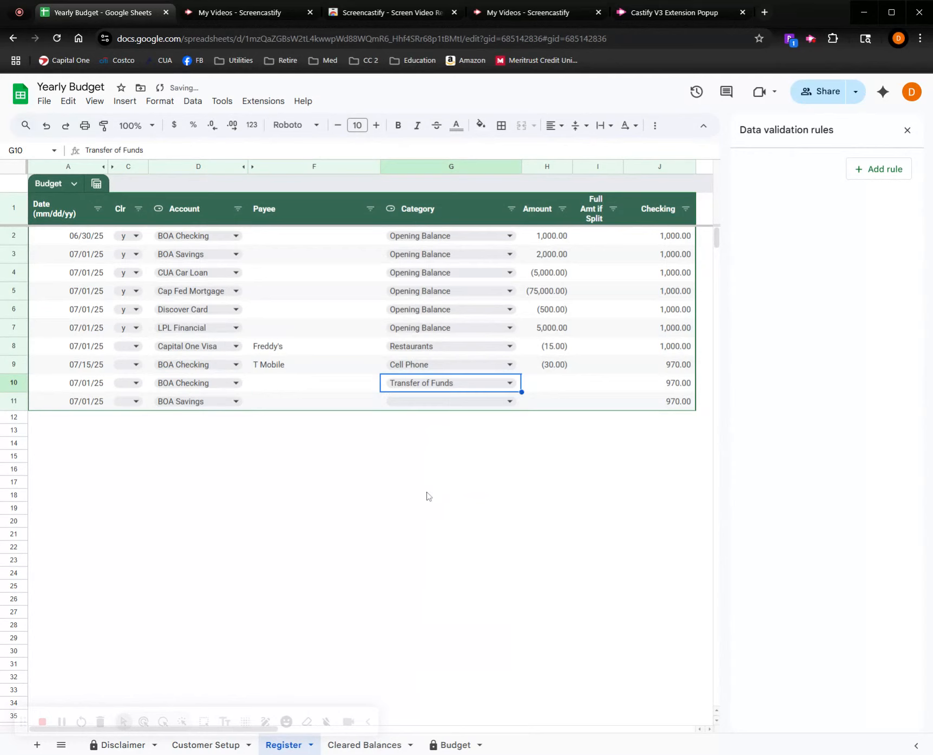
click(416, 404)
scroll(466, 682, down, 3)
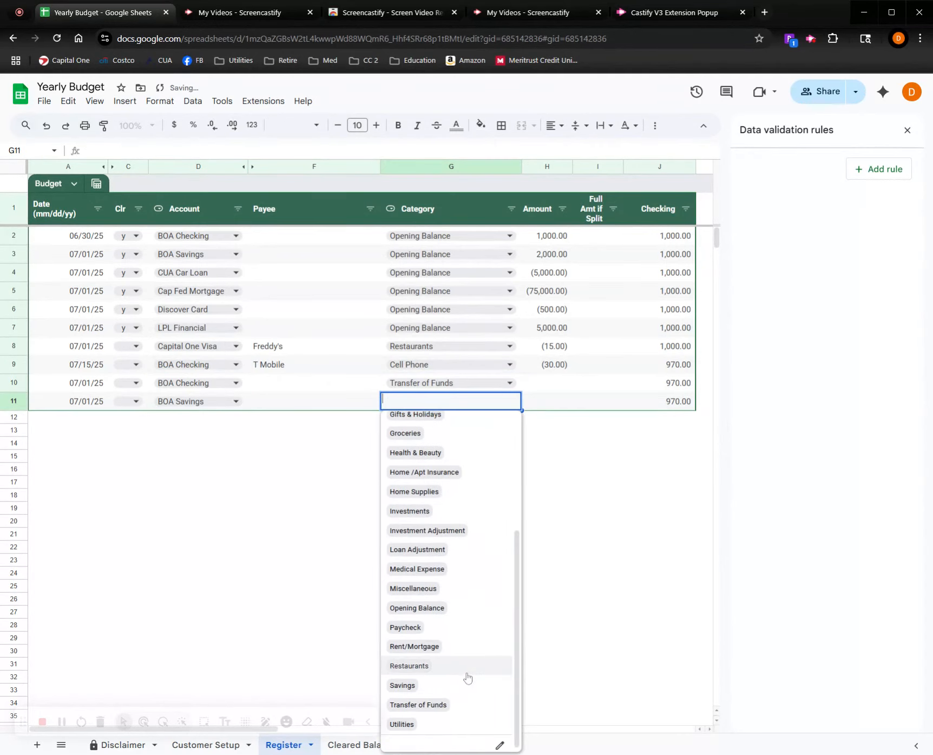
click(438, 704)
- Enter the transfer amounts: -500 for the BOA Checking entry in row 10 and 500 for the BOA Savings entry in row 11
click(552, 384)
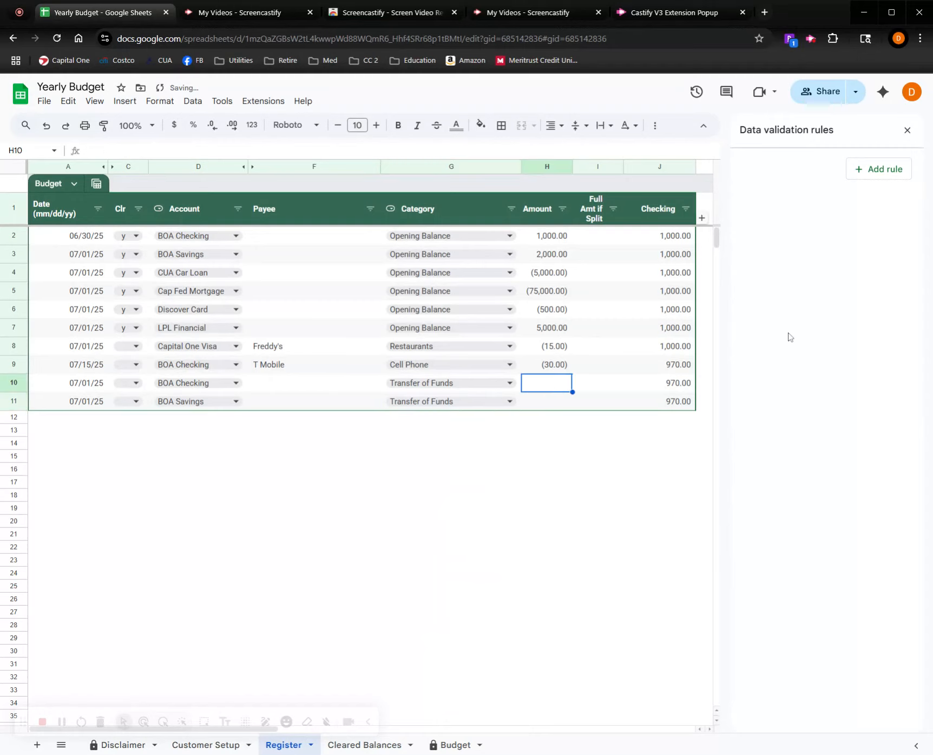
text(-500)
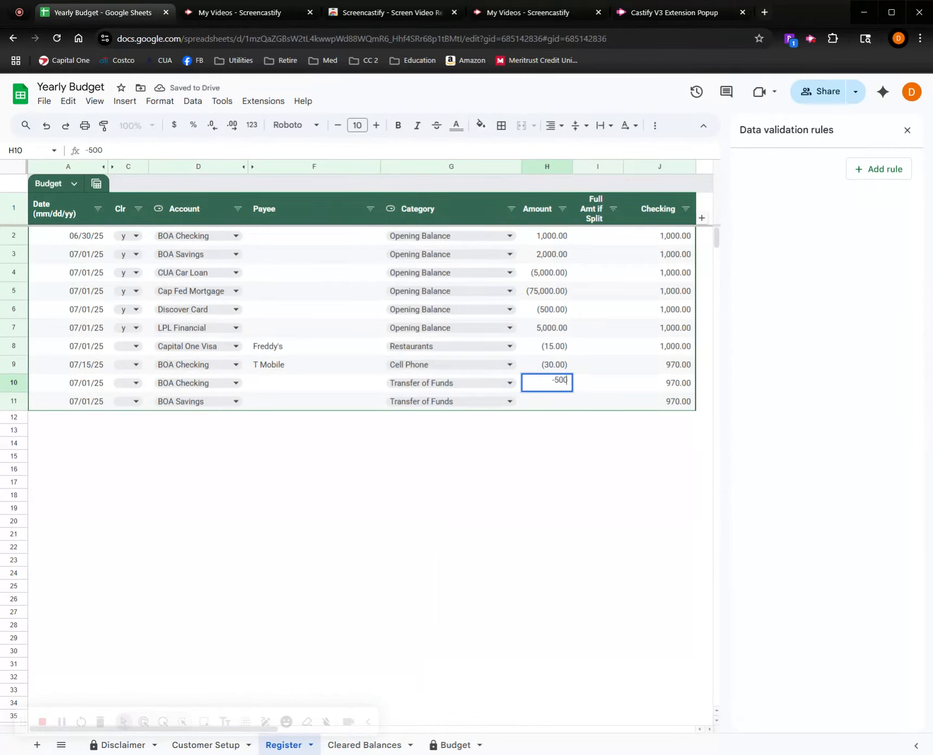
key(Return)
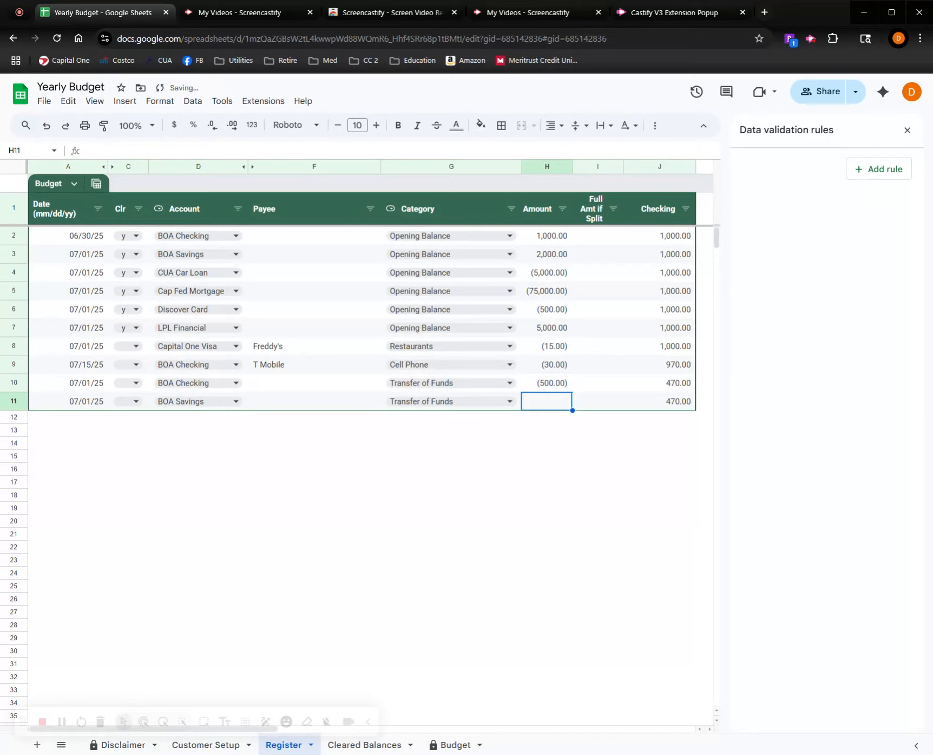
text(500)
key(Return)
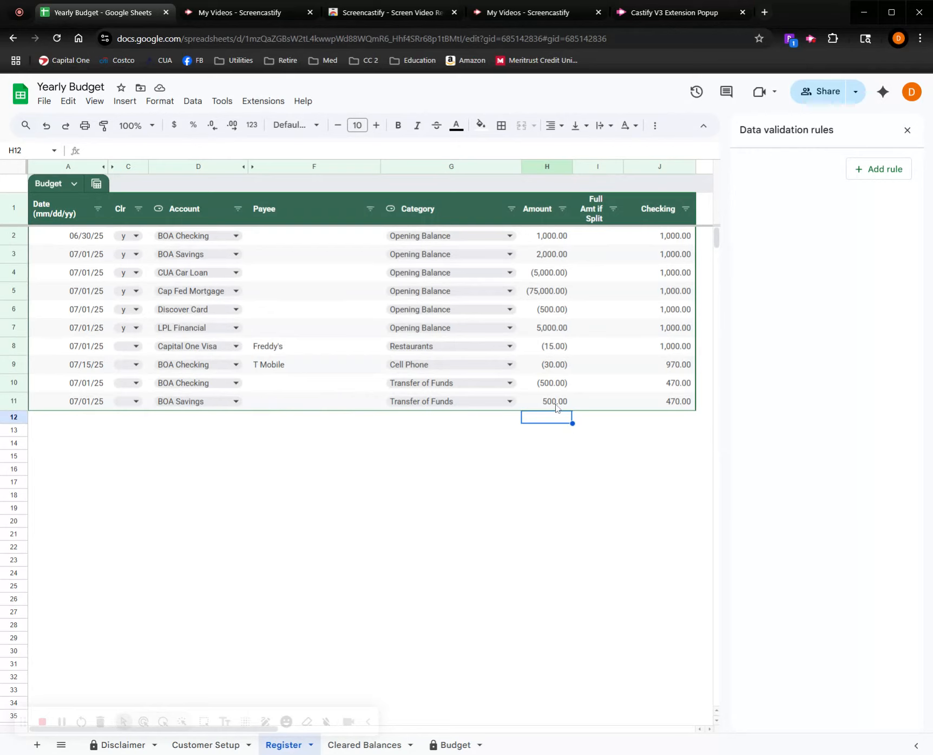
- Add a register entry in row 12 dated 07/20/25 for the BOA Checking account
click(72, 418)
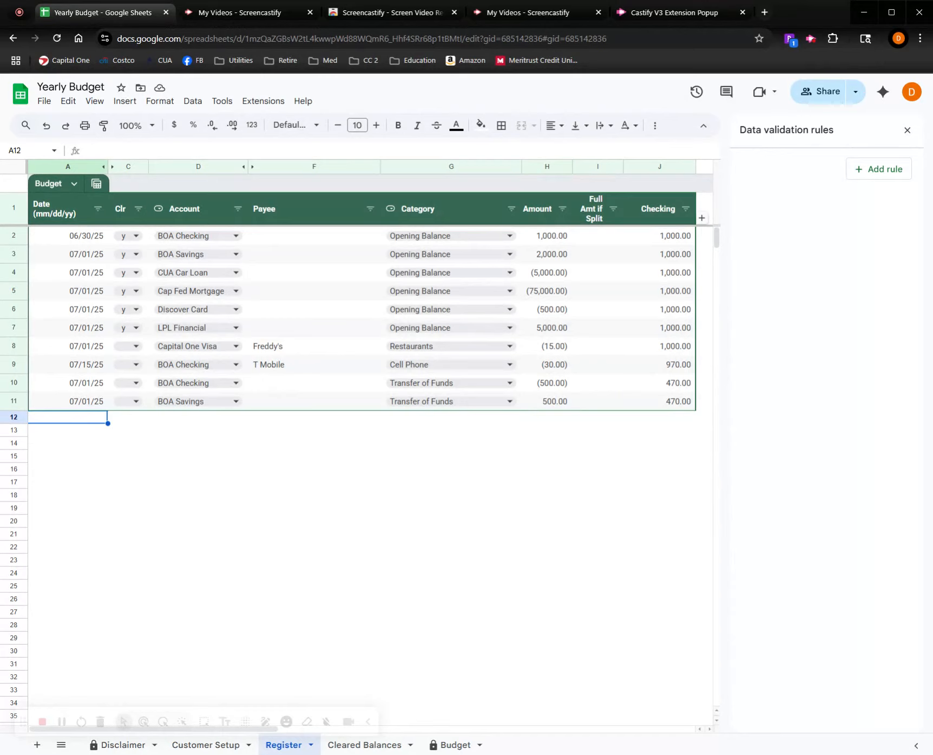
text(07/20/25)
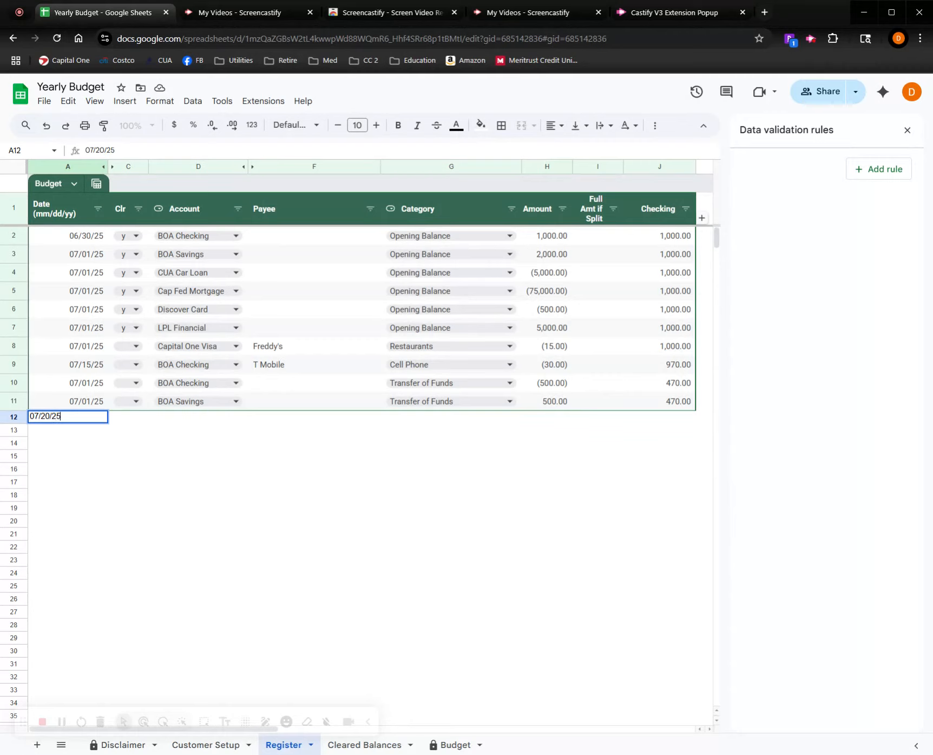
key(Return)
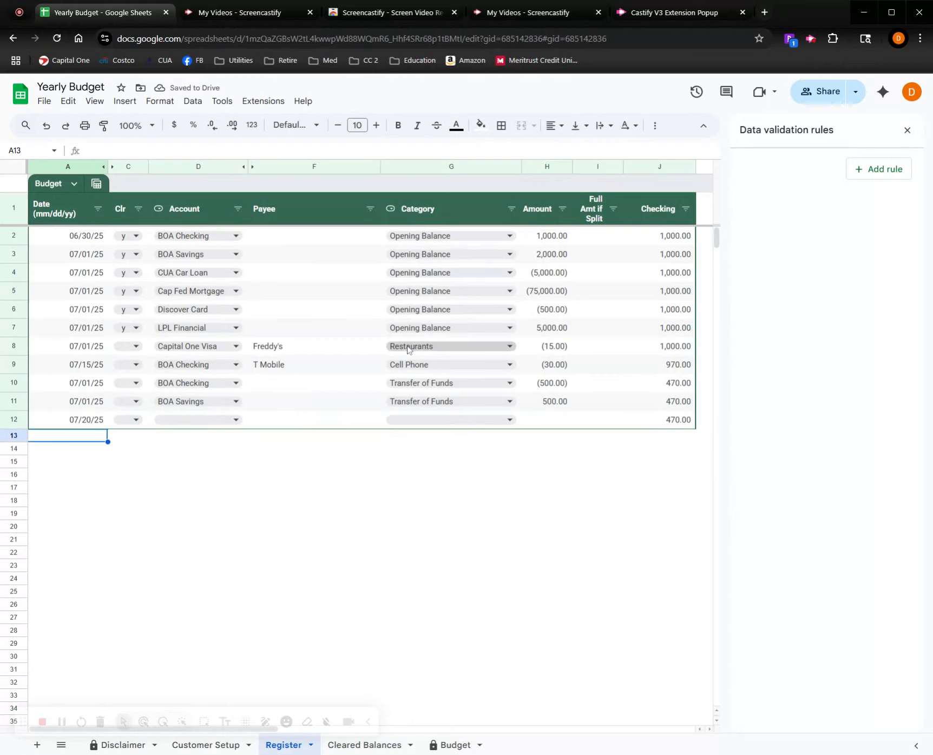
click(195, 422)
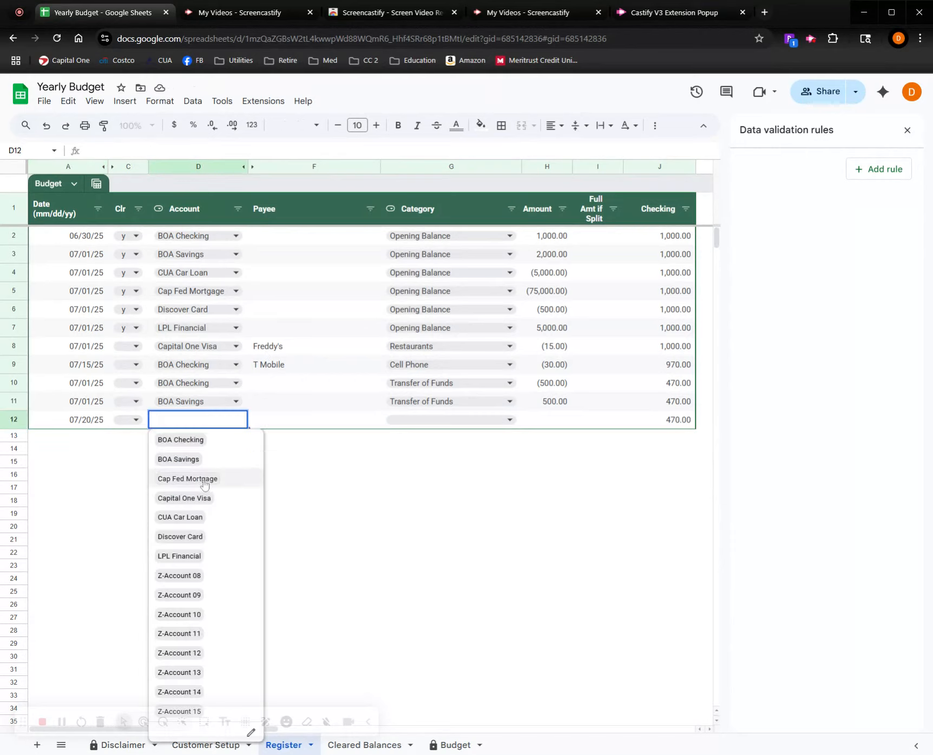
click(195, 442)
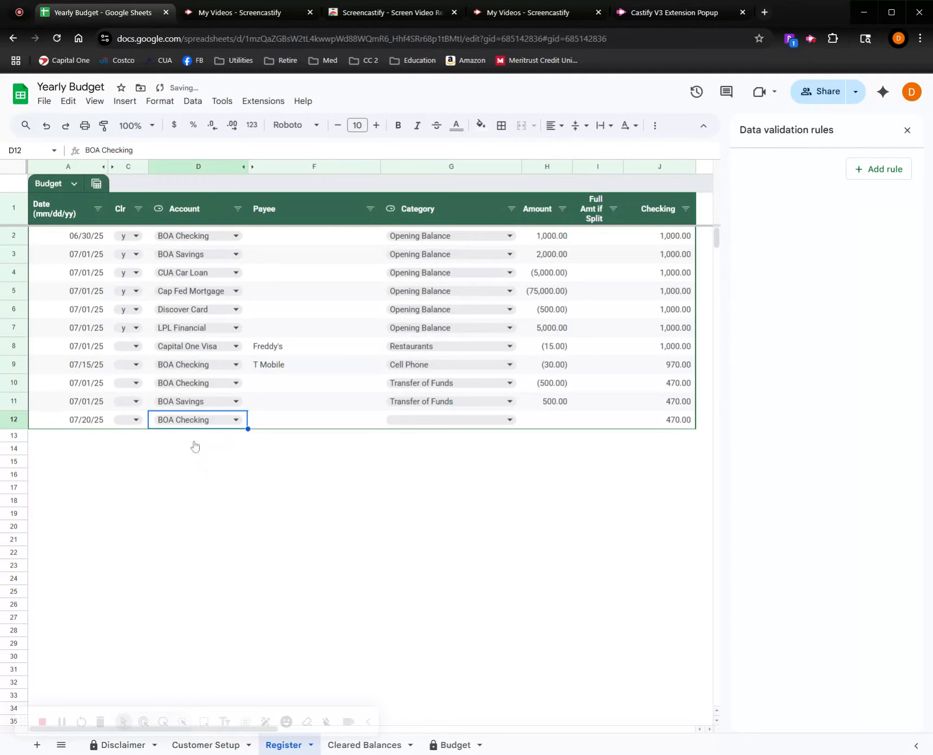
- Categorize the row 12 BOA Checking entry as Transfer of Funds and enter an amount of -15.00
click(420, 425)
scroll(455, 714, down, 3)
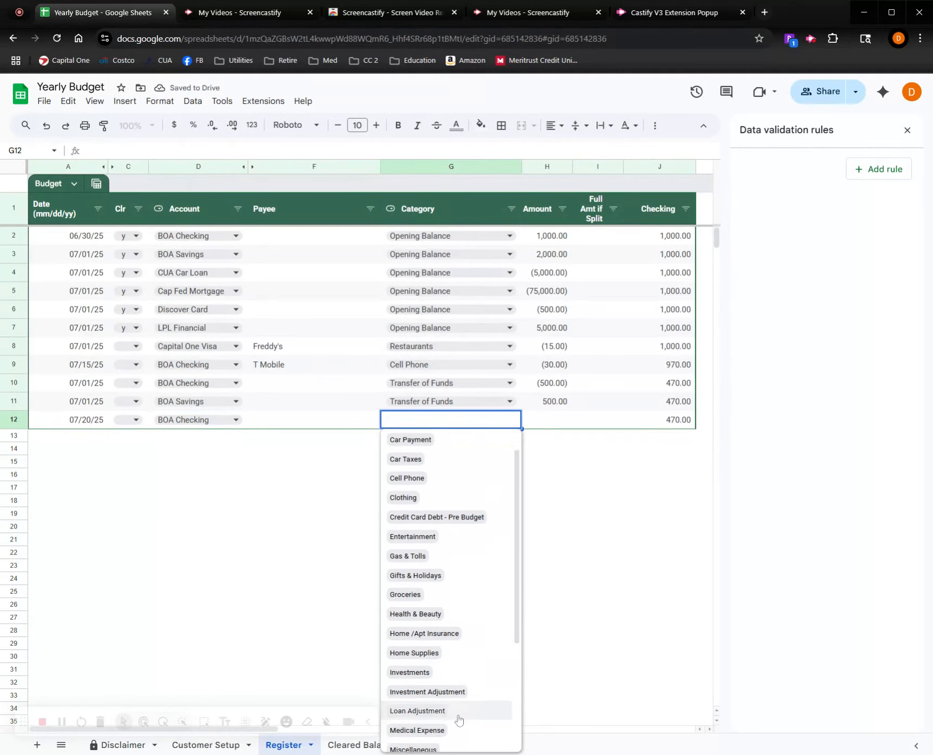
click(432, 724)
click(553, 420)
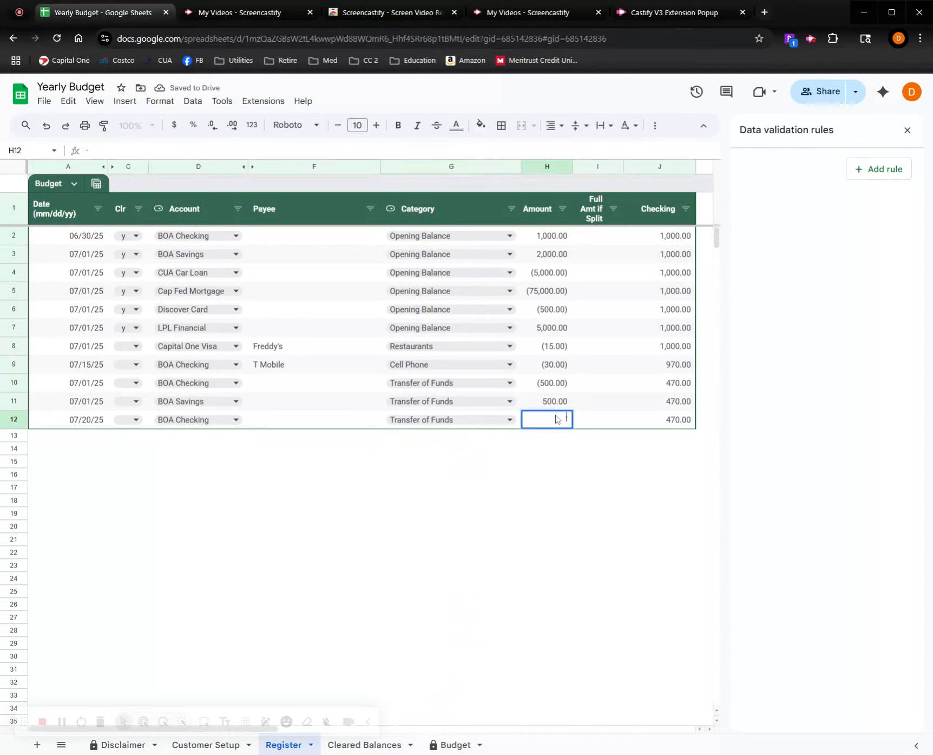
text(-15.00)
key(Return)
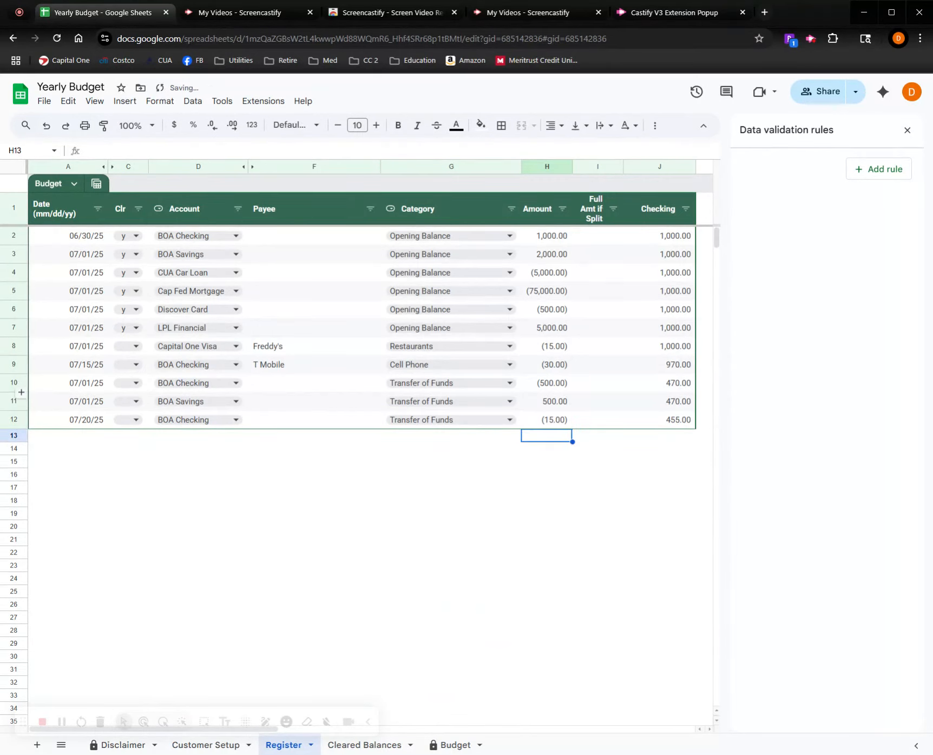
click(390, 351)
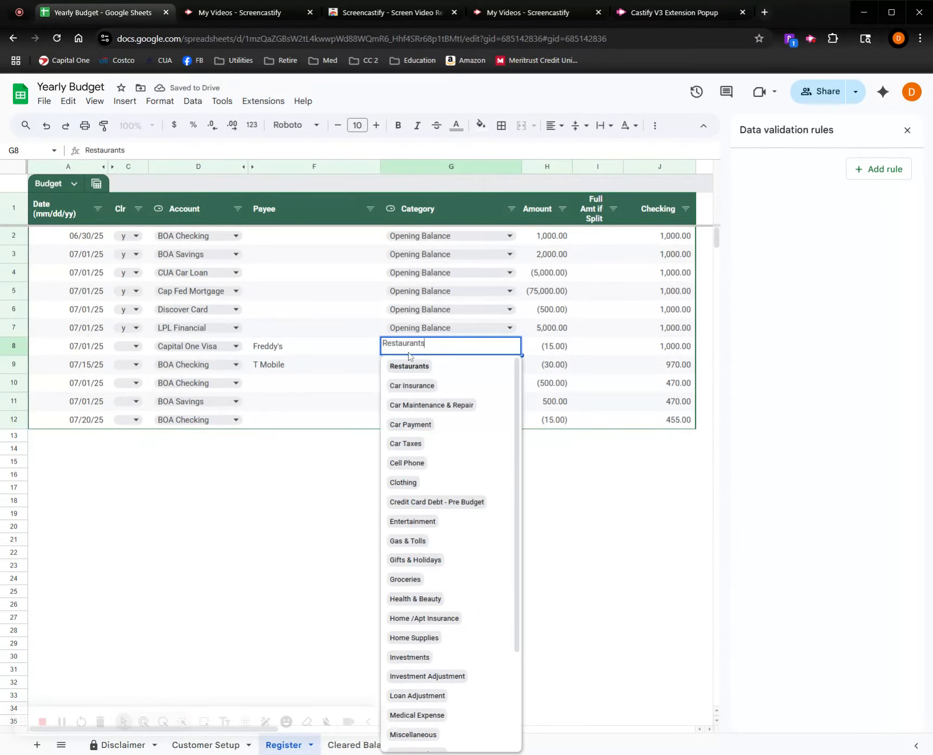
click(281, 355)
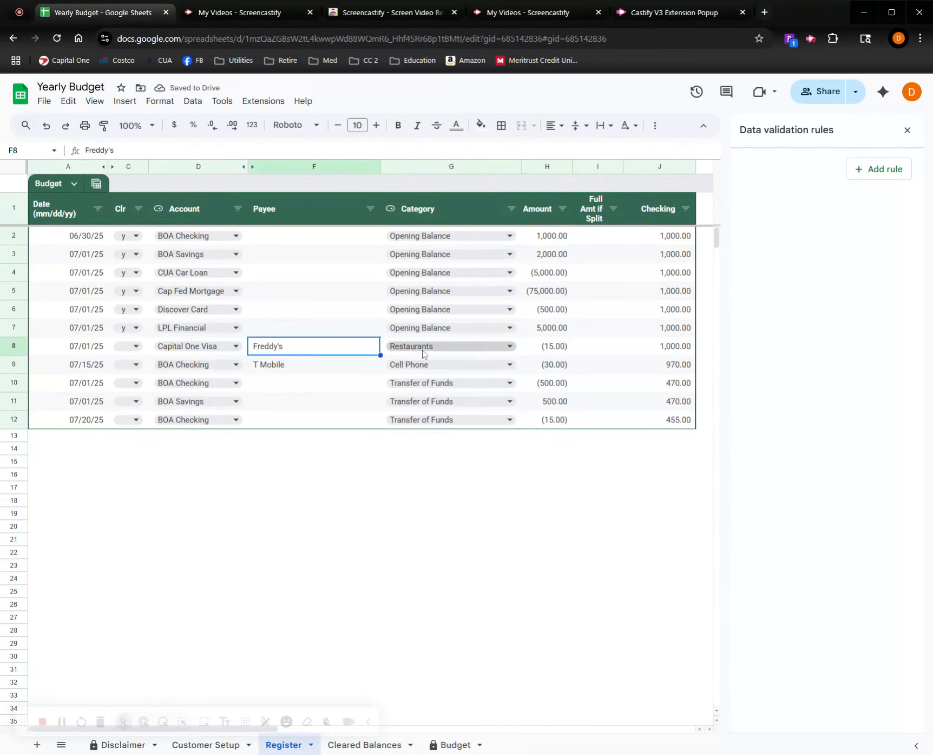
- Add a register entry in row 13 dated 07/21/25 for the Capital One Visa account
click(94, 440)
text(07/21)
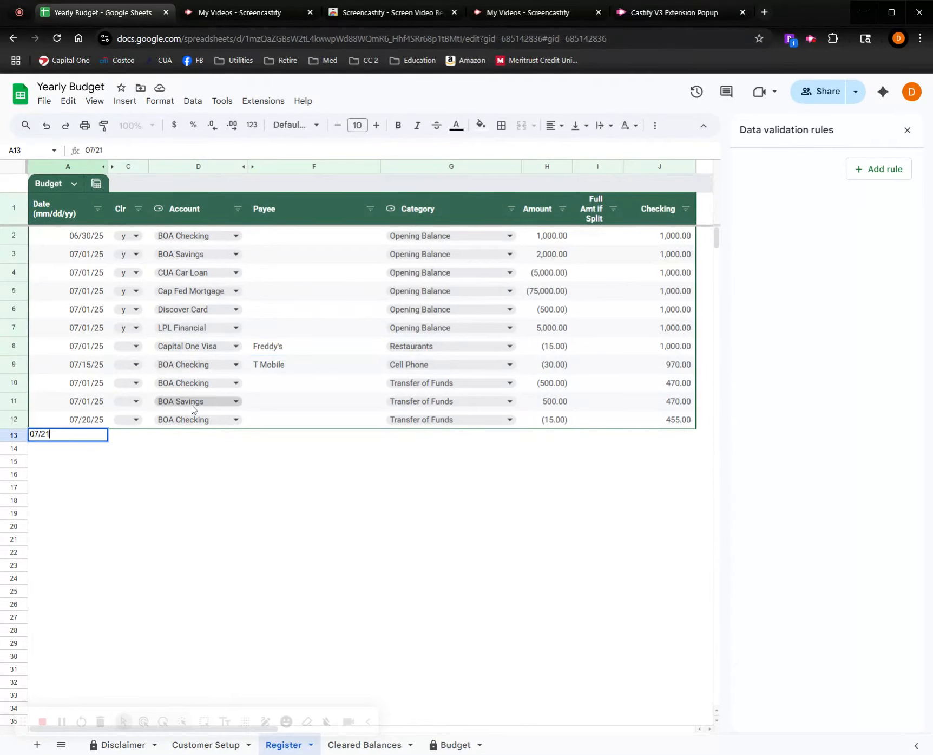
text(/25)
key(Return)
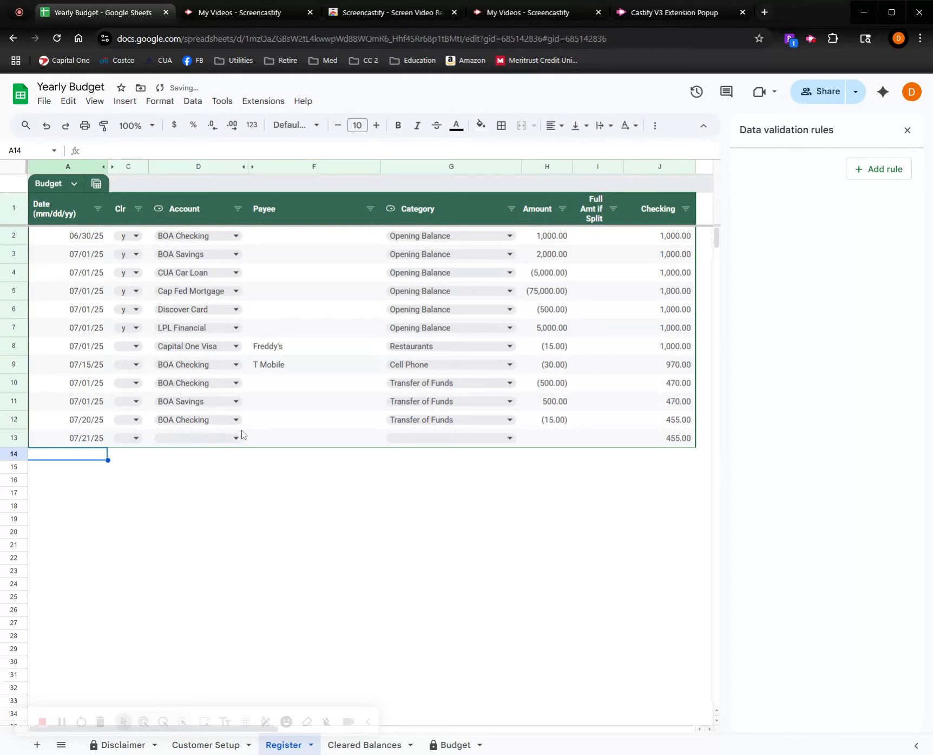
click(236, 437)
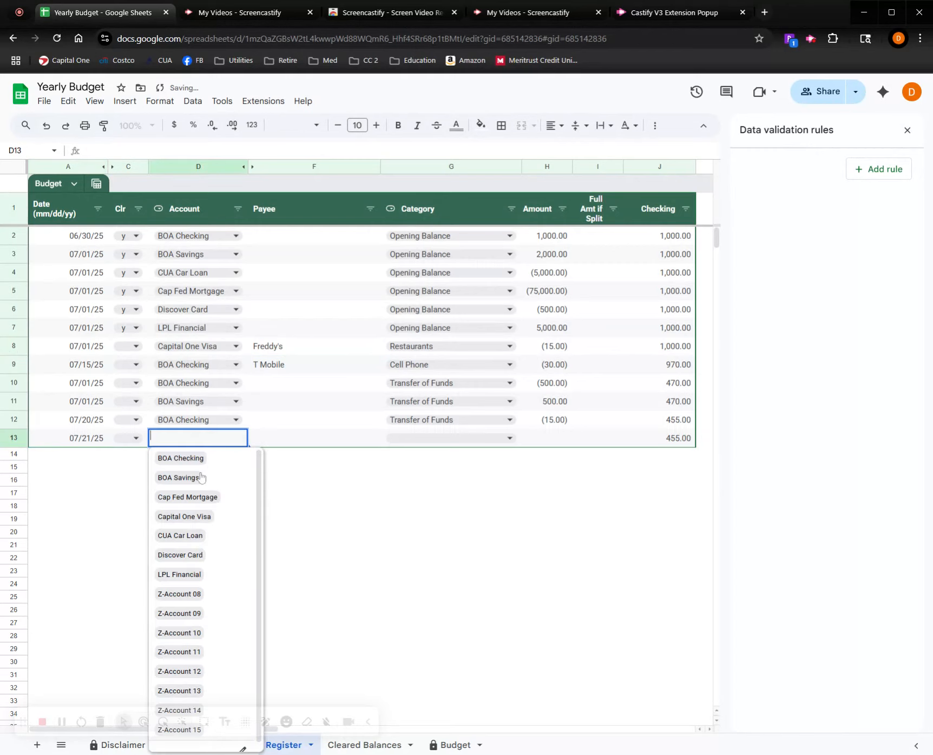
click(197, 517)
- Categorize the row 13 Capital One Visa entry as Transfer of Funds and enter an amount of 15.00
click(437, 440)
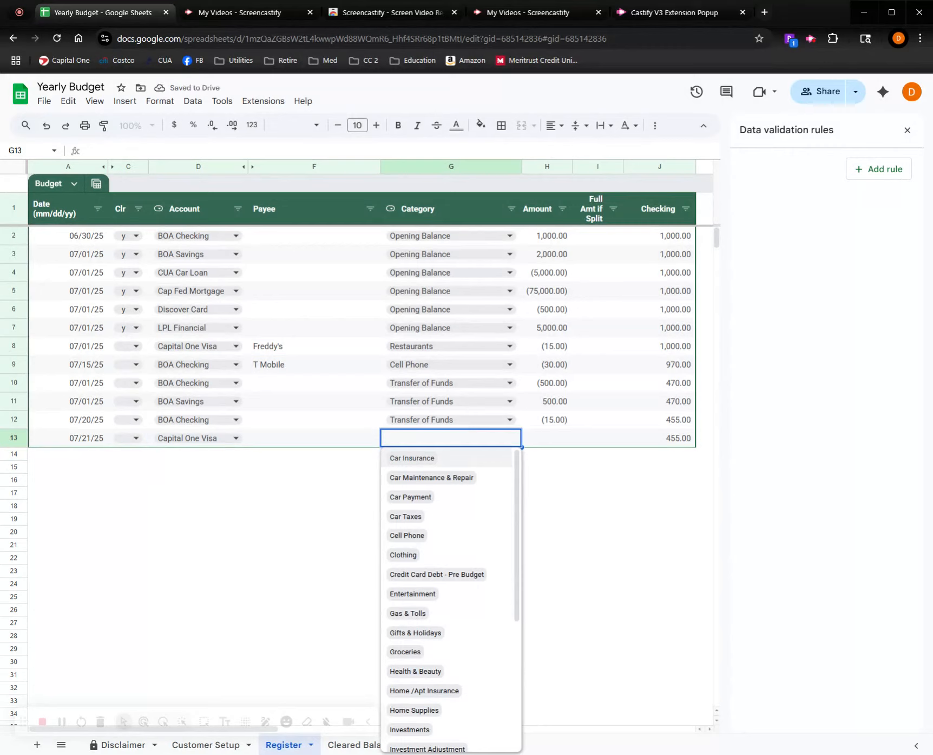
scroll(438, 617, down, 5)
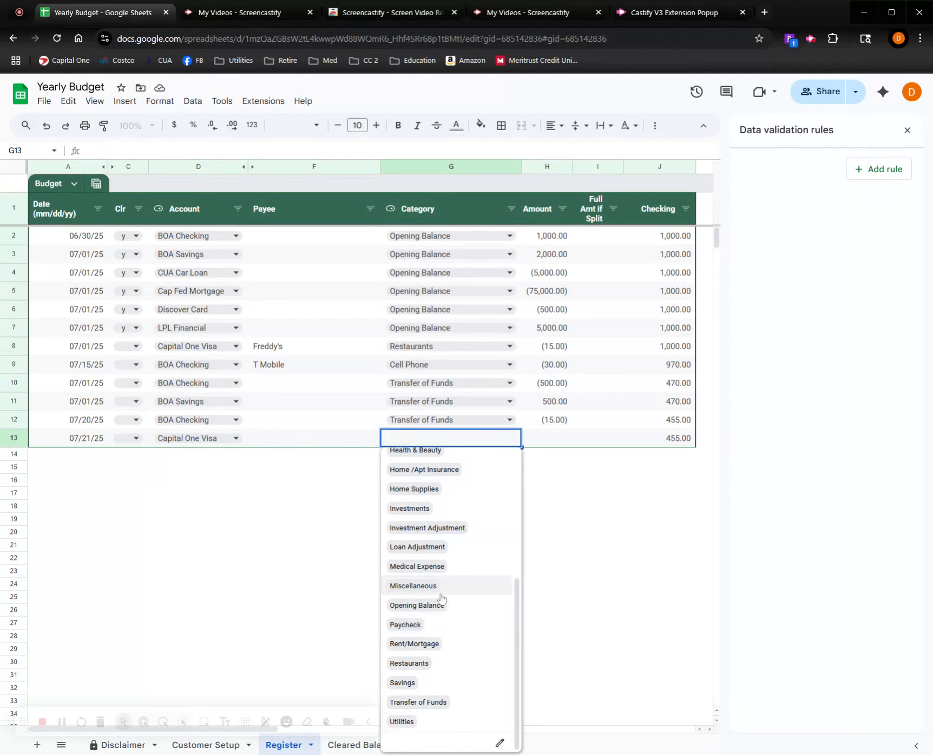
click(428, 703)
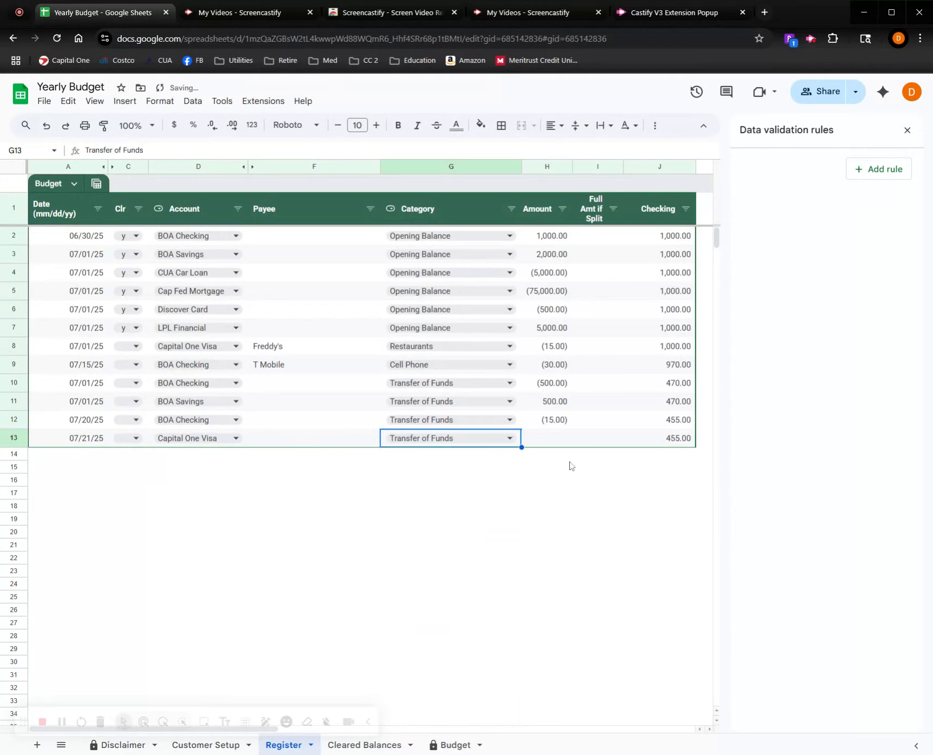
click(554, 445)
text(15.00)
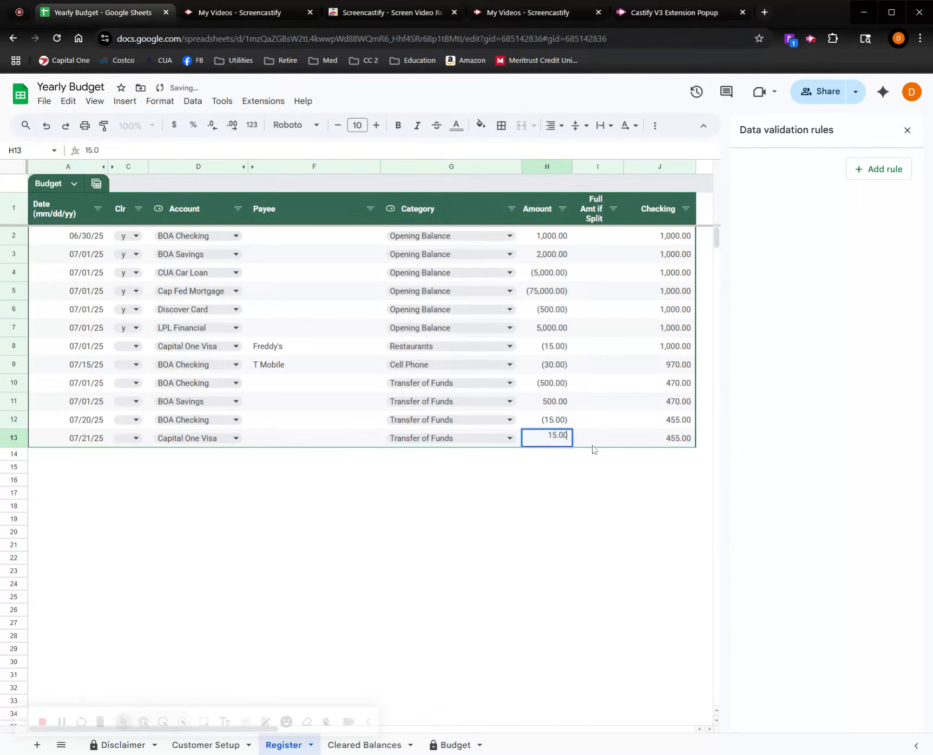
key(Return)
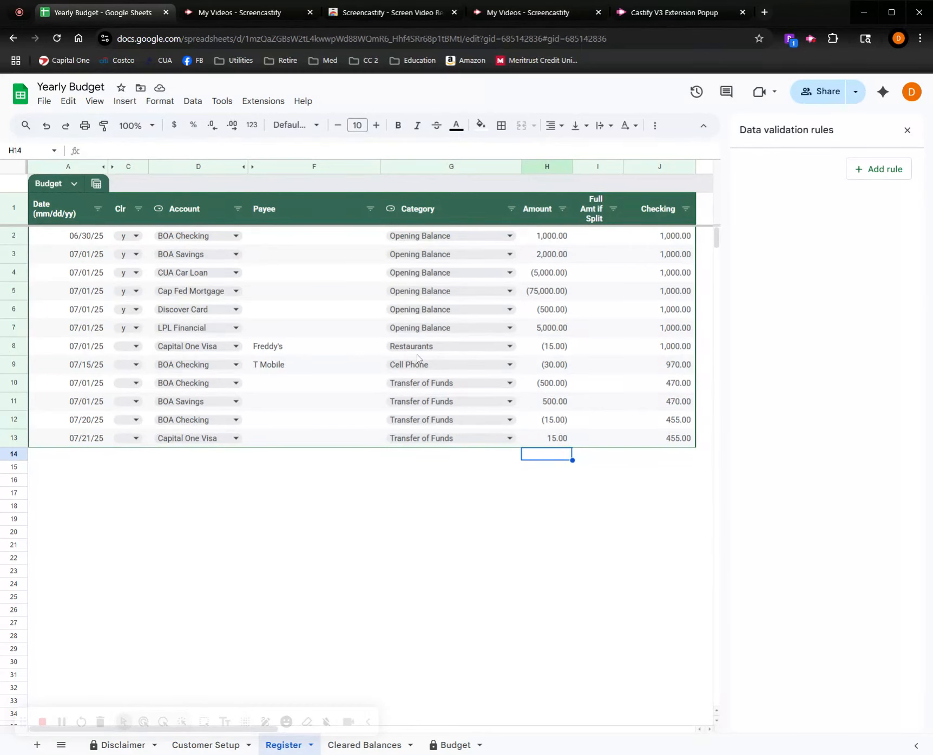
- Start a new register entry in row 14 with the date 07/25/25
click(79, 465)
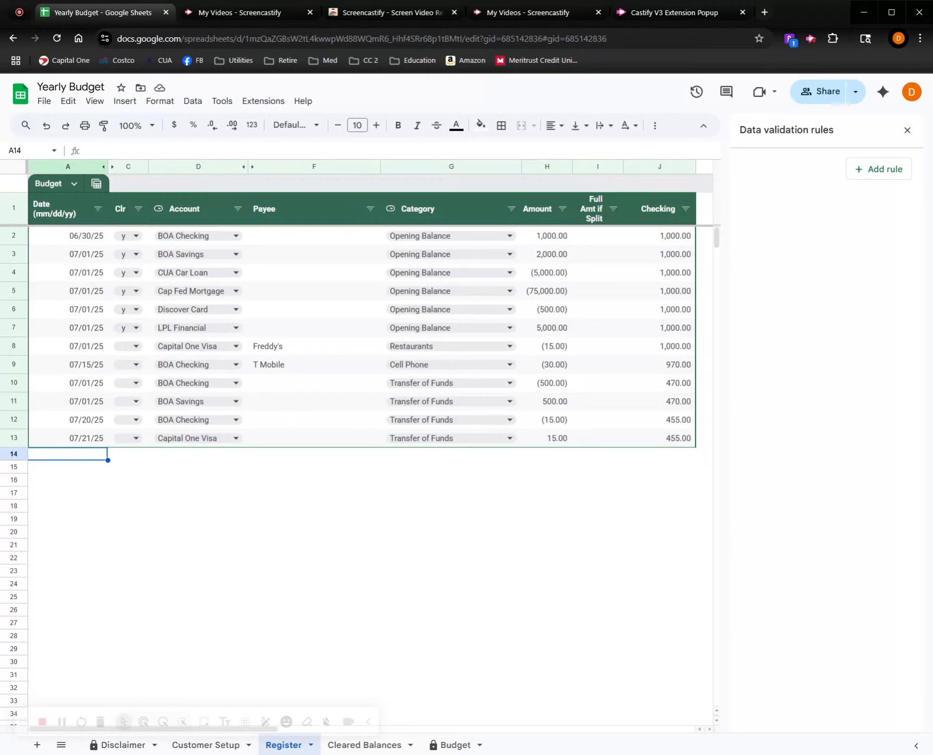
text(07)
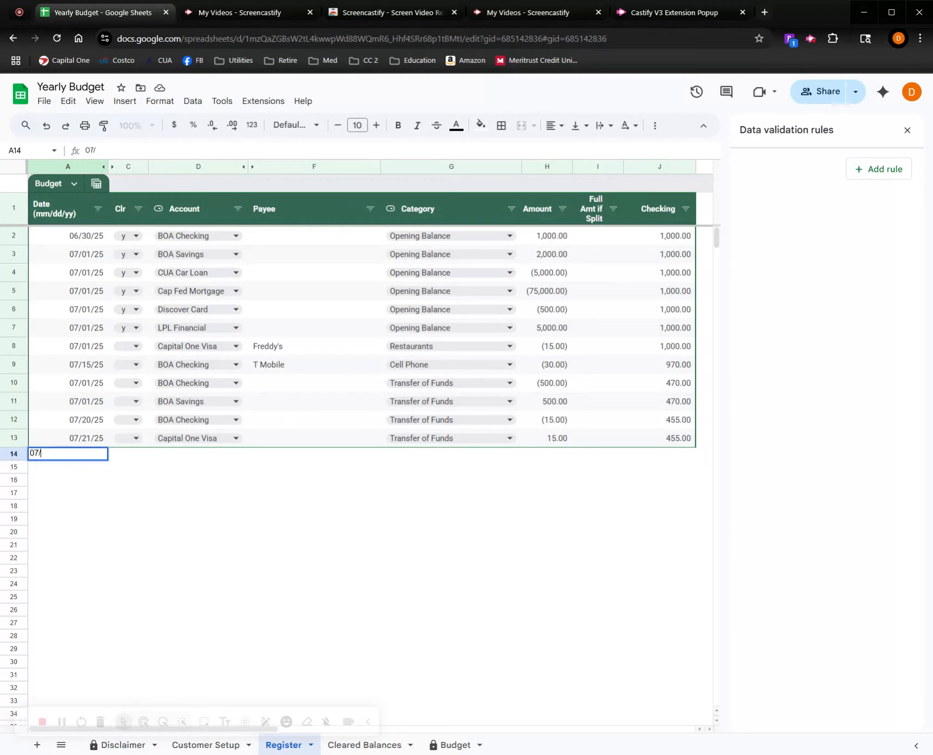
text(/25/25)
key(Return)
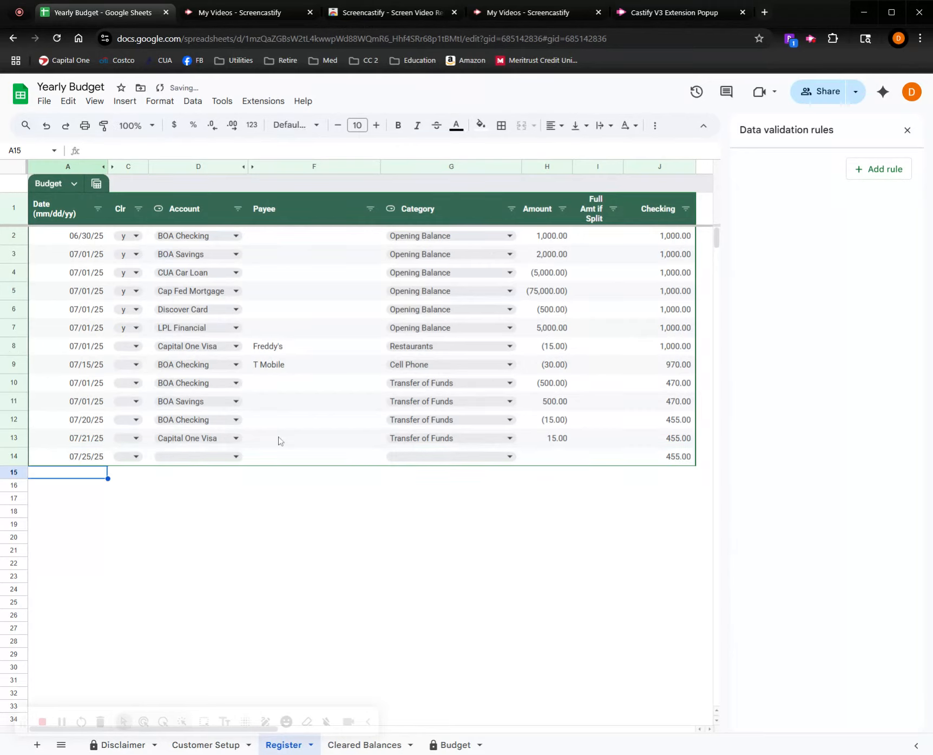
- Assign the row 14 entry to the BOA Checking account and categorize it as Credit Card Debt - Pre Budget
click(236, 457)
click(211, 478)
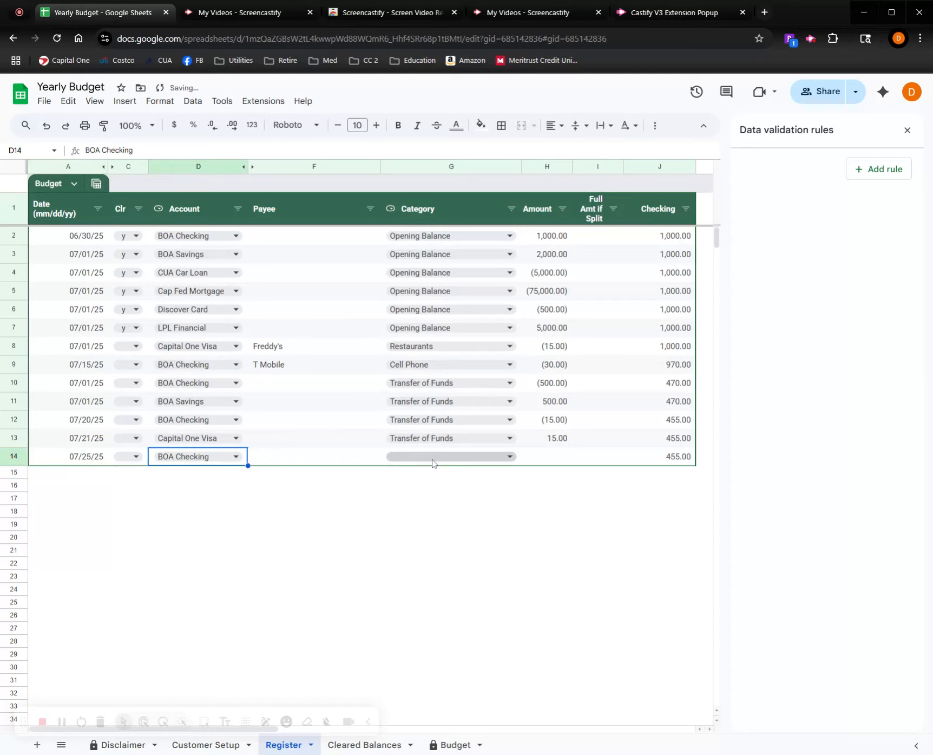
click(433, 457)
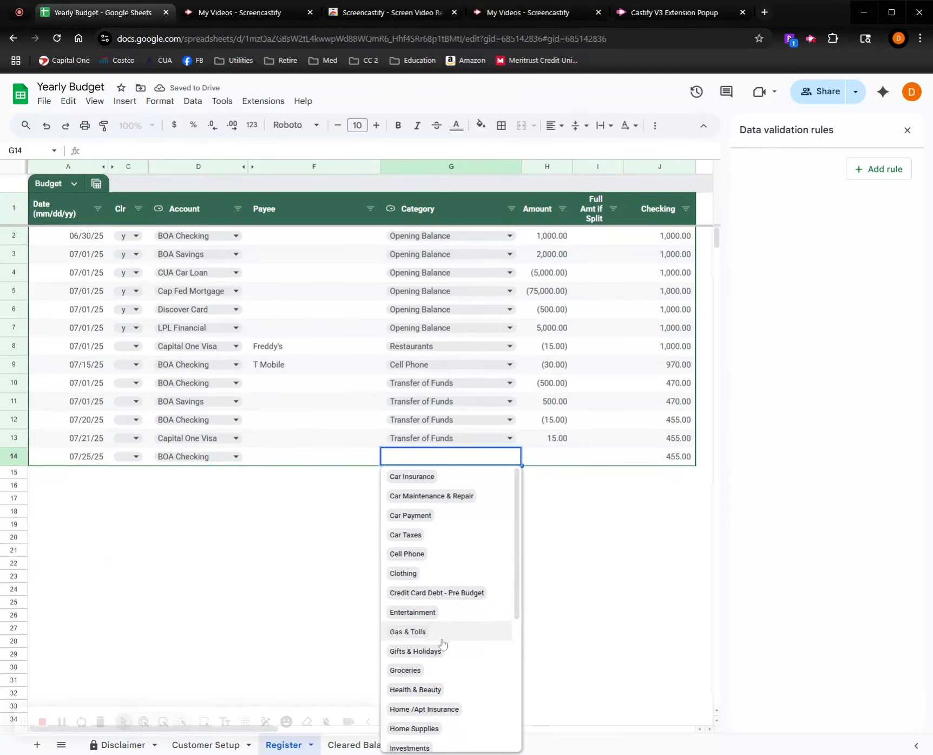
scroll(456, 666, down, 1)
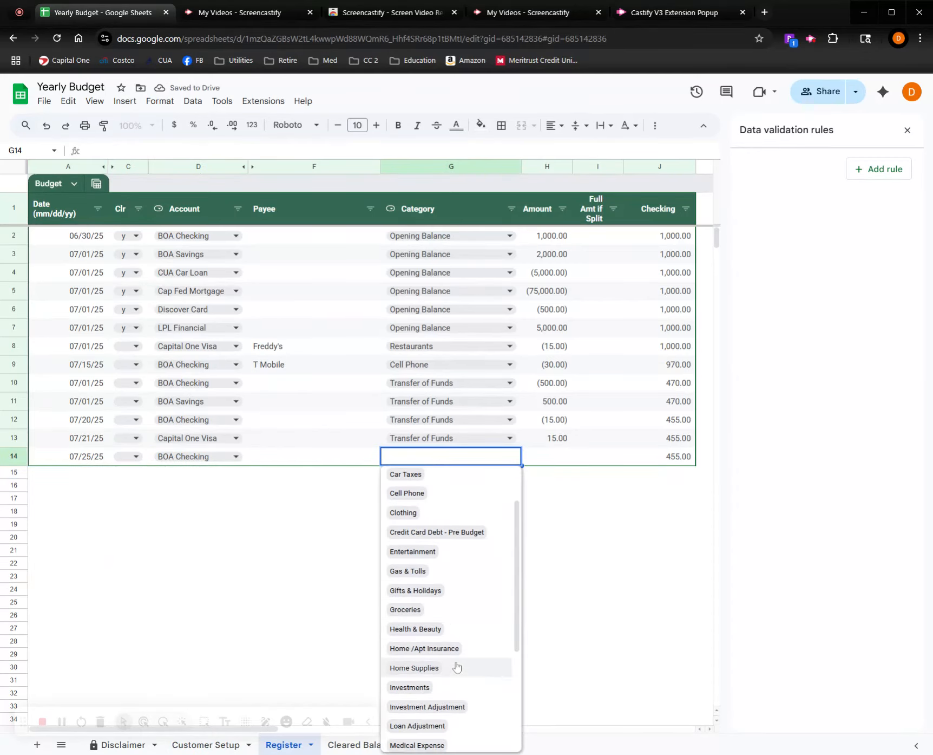
click(454, 532)
- Enter an amount of -100 for the row 14 credit card debt payment from BOA Checking
click(555, 460)
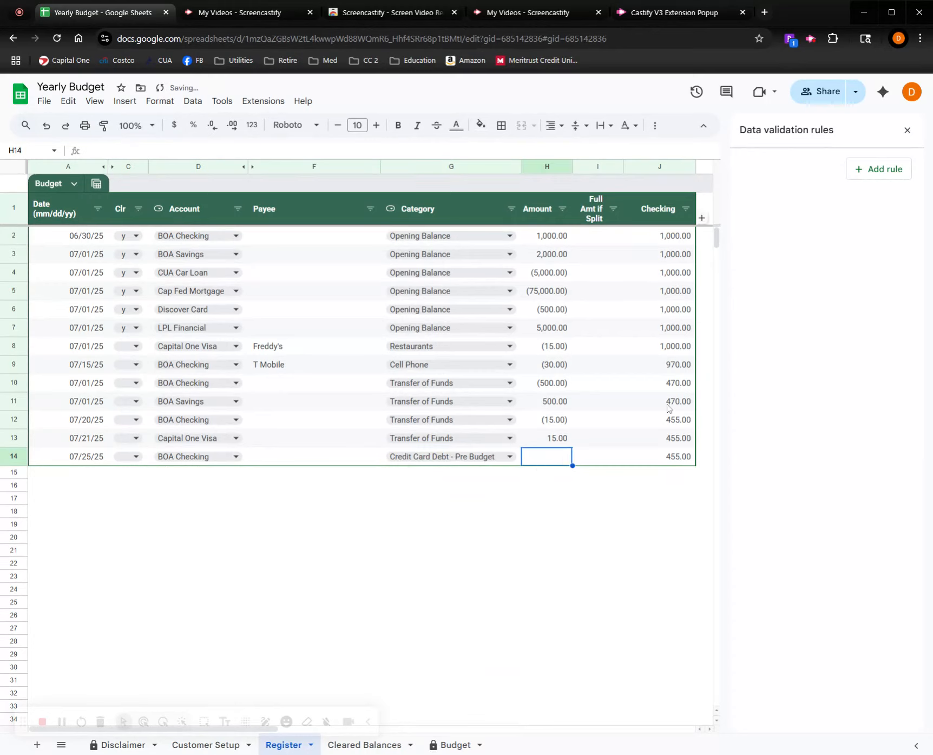
double_click(566, 454)
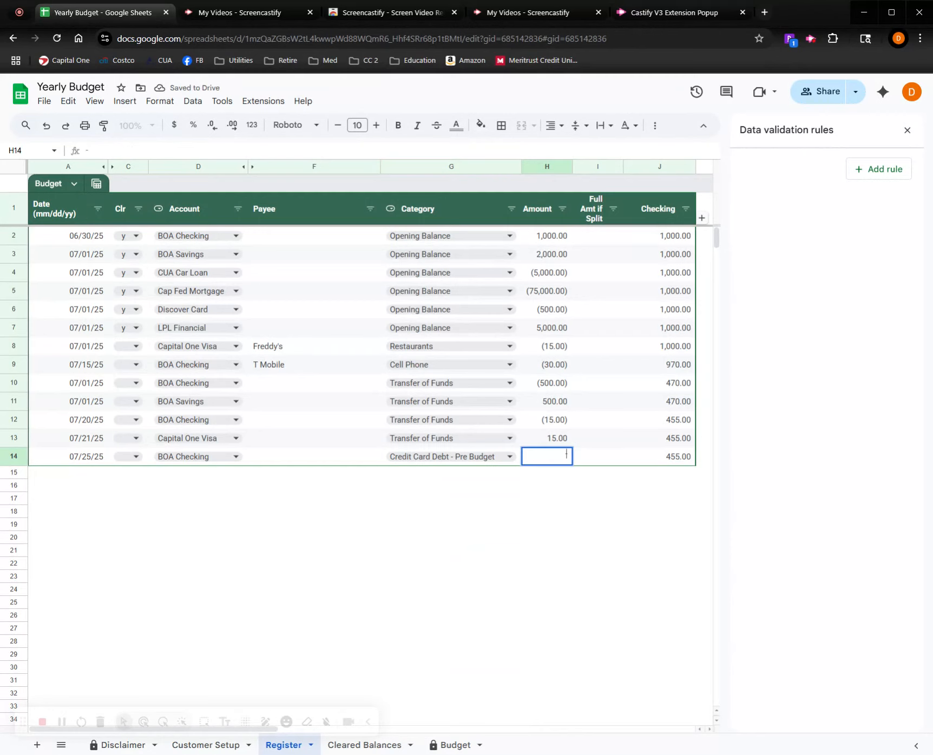
text(-100)
key(Return)
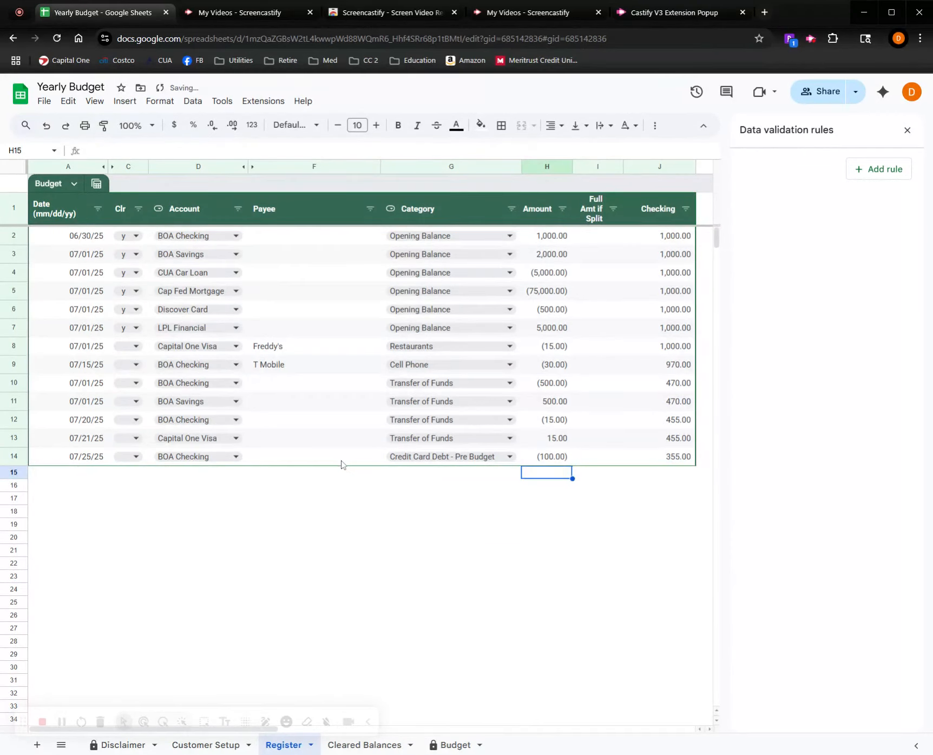
- Add a register entry in row 15 dated 07/25/25 for the Discover Card account
click(69, 473)
text(07/25/25)
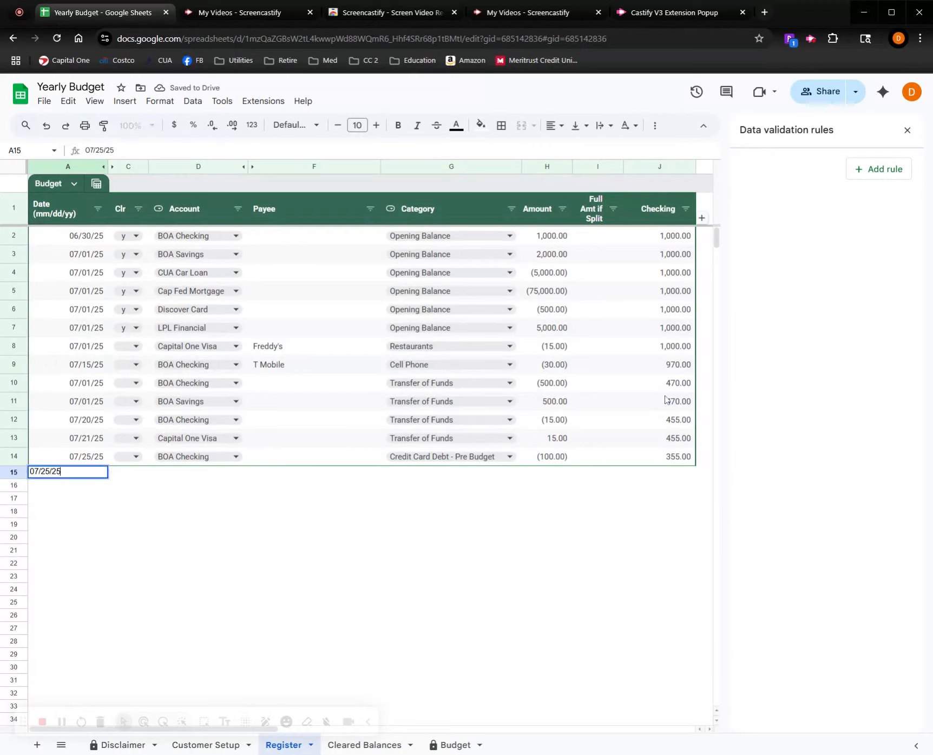
key(Return)
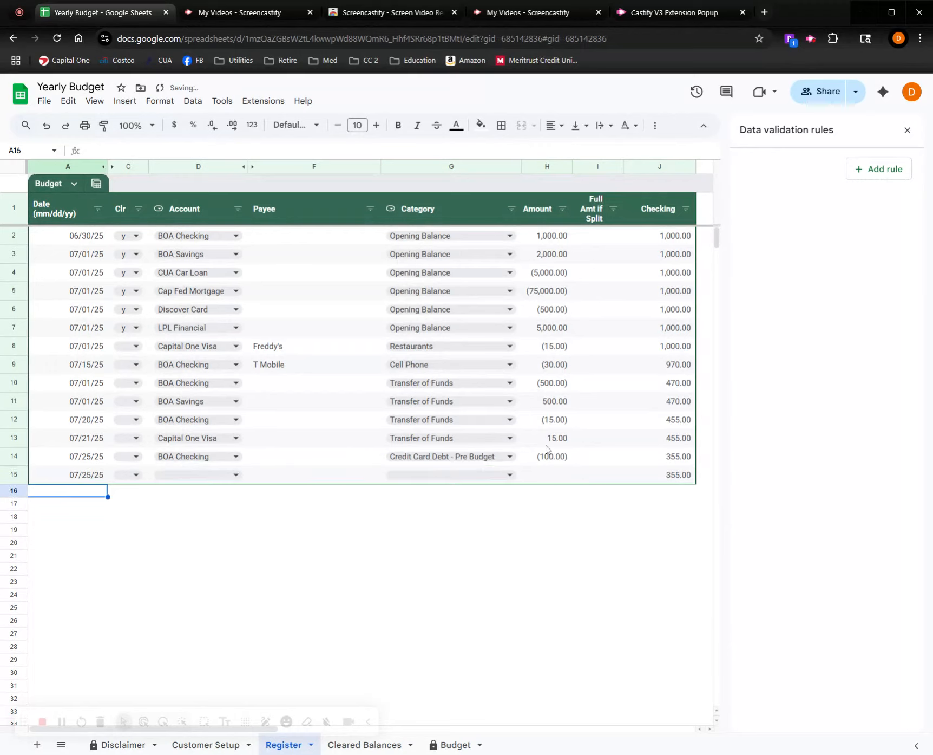
click(234, 475)
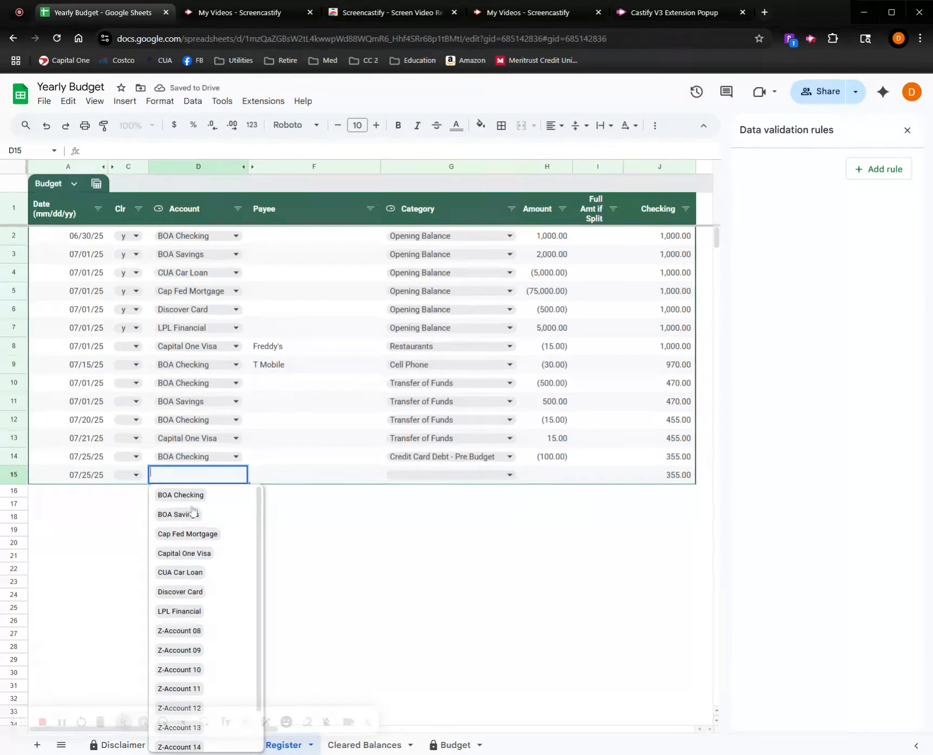
click(167, 593)
- Categorize the row 15 Discover Card entry as Loan Adjustment and enter an amount of 100
click(433, 476)
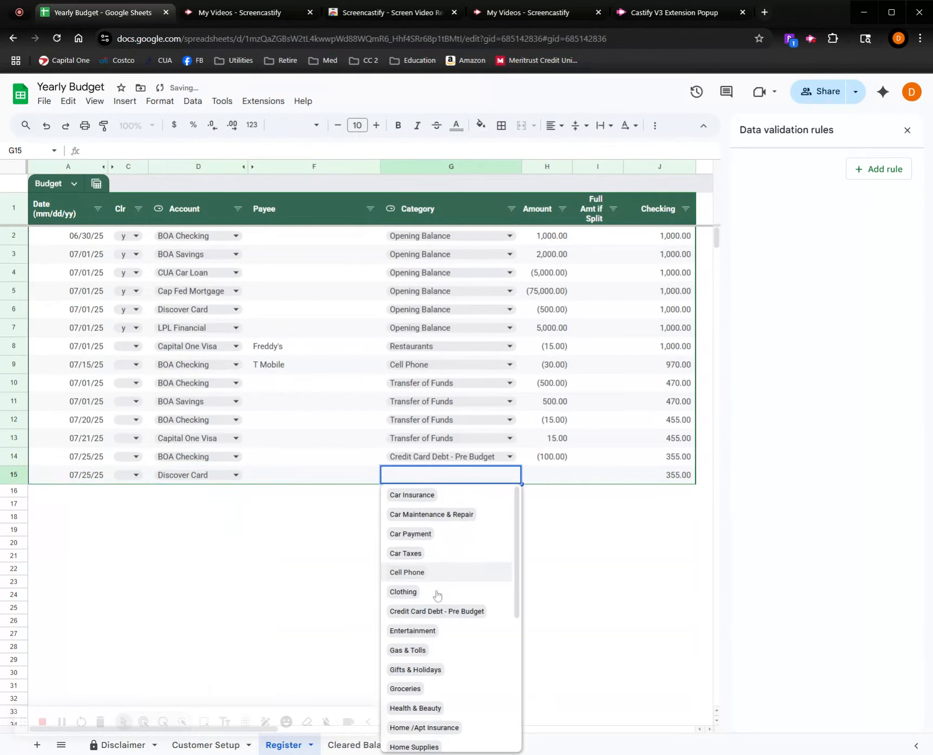
scroll(464, 686, down, 1)
scroll(464, 686, down, 5)
click(431, 560)
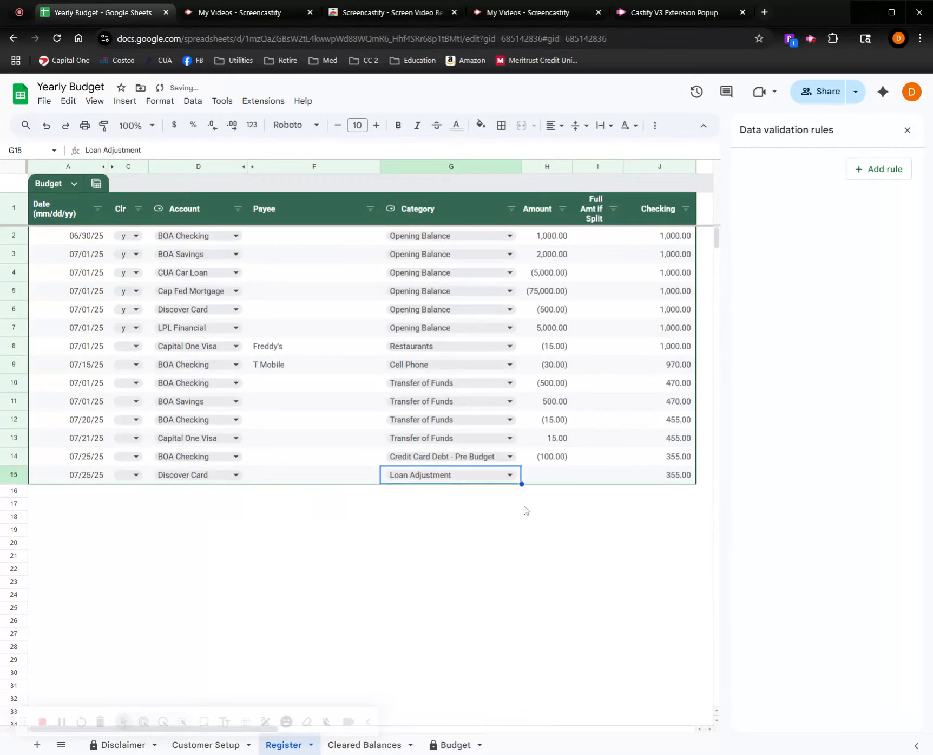
click(549, 480)
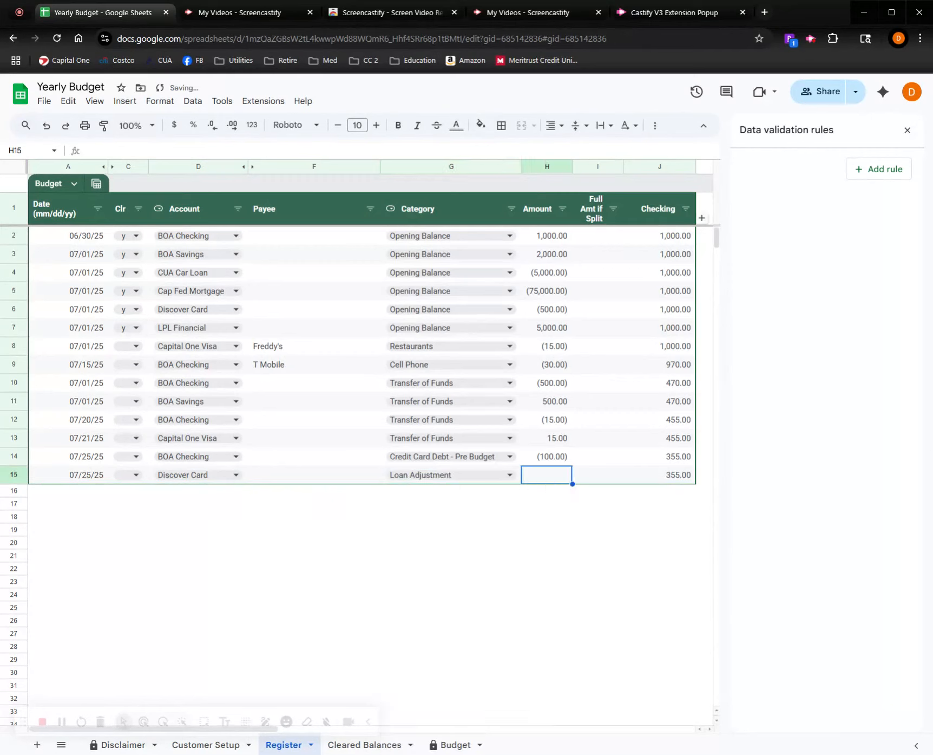
text(100)
key(Return)
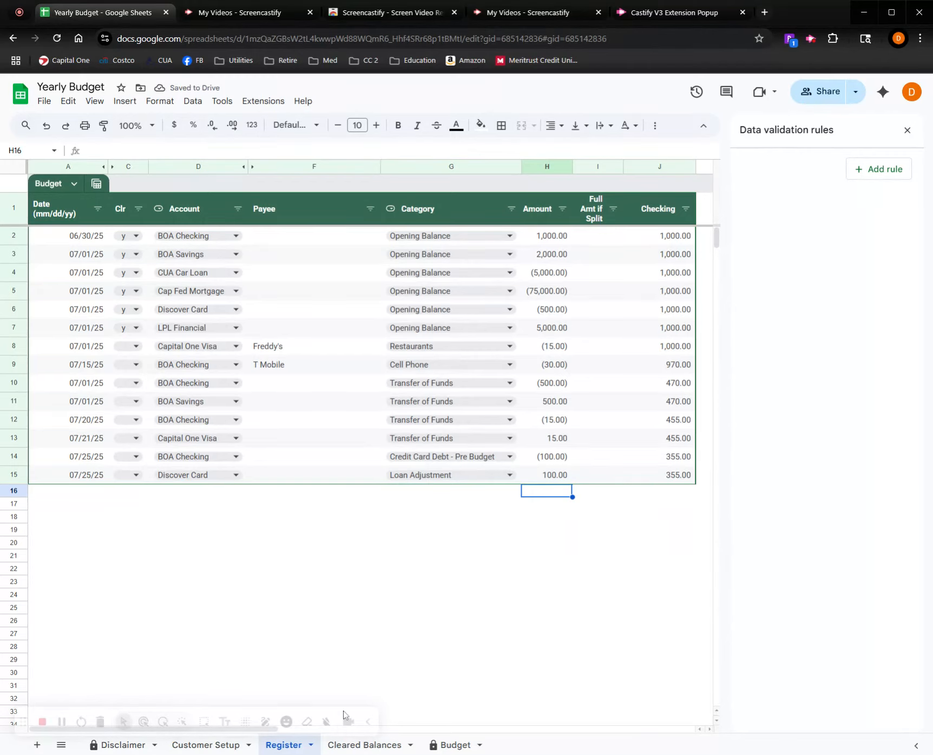
- Mark the row 15 Discover Card entry as cleared with y, checking the Cleared Balances sheet before and after the change
click(356, 745)
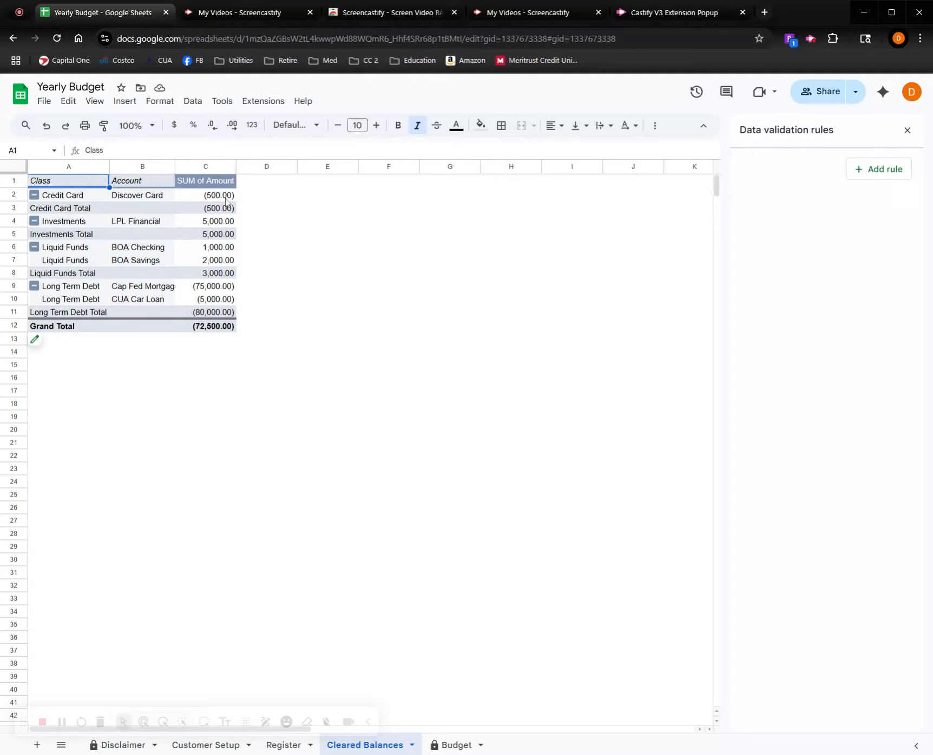
click(283, 744)
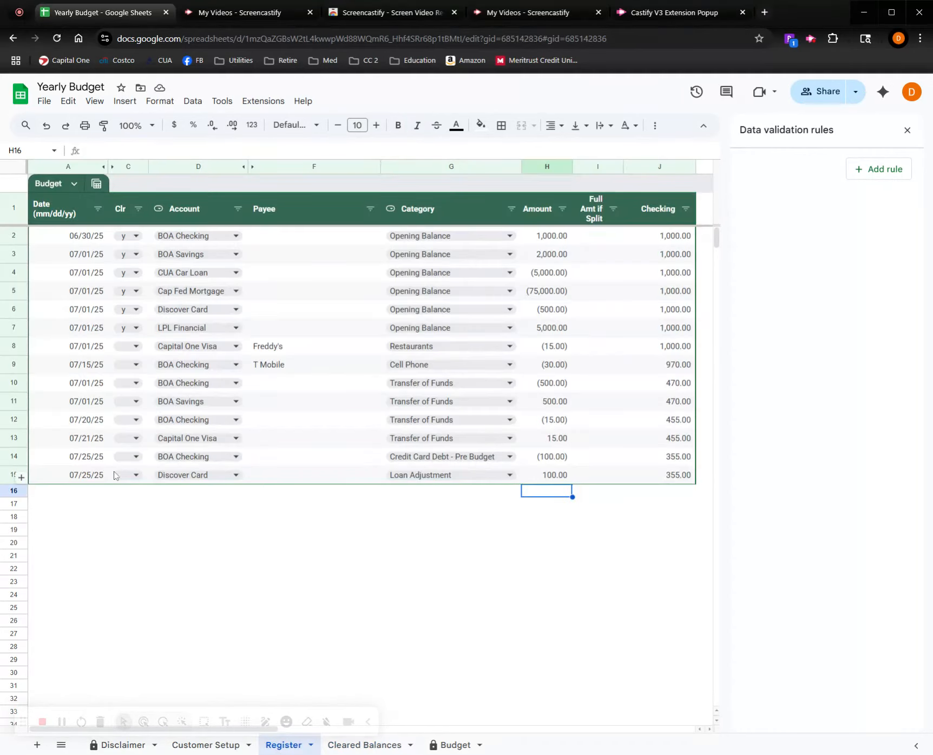
click(135, 475)
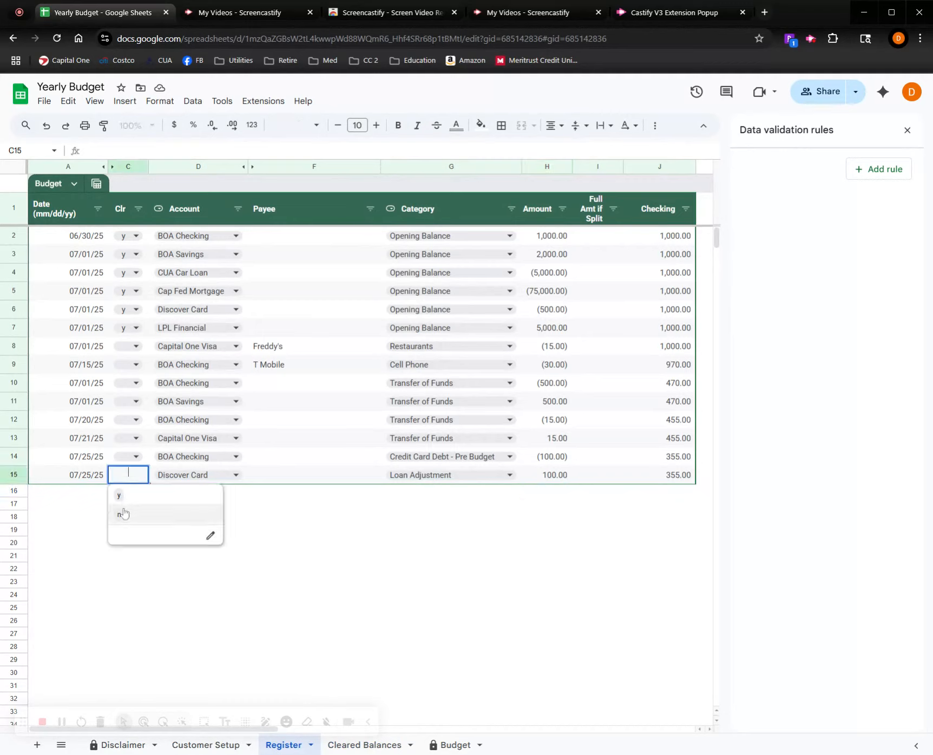
click(120, 495)
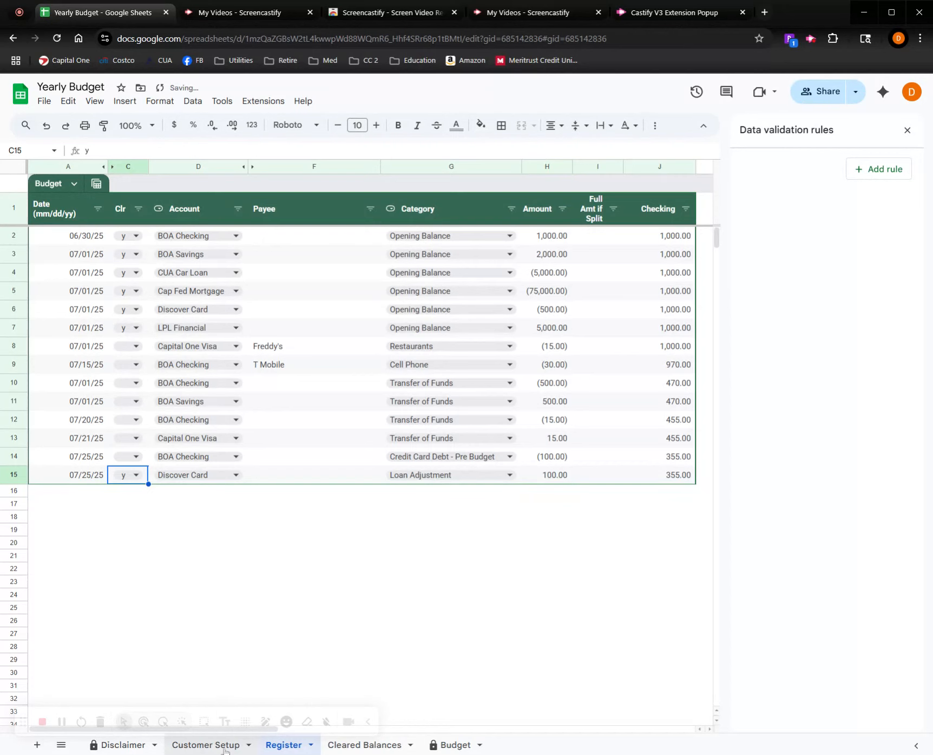
click(364, 745)
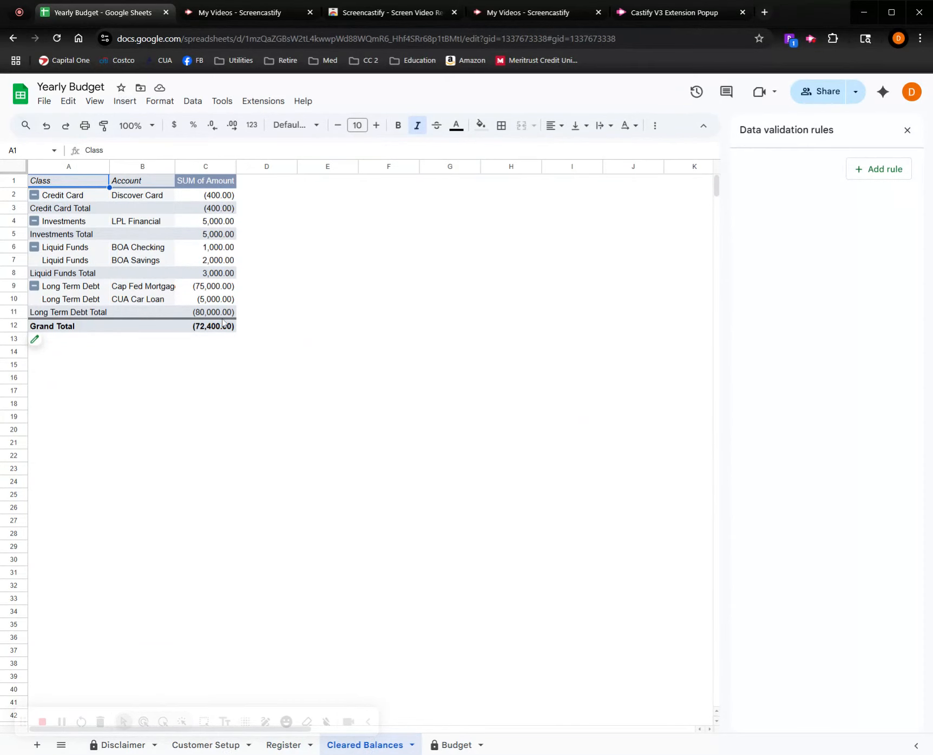
click(280, 748)
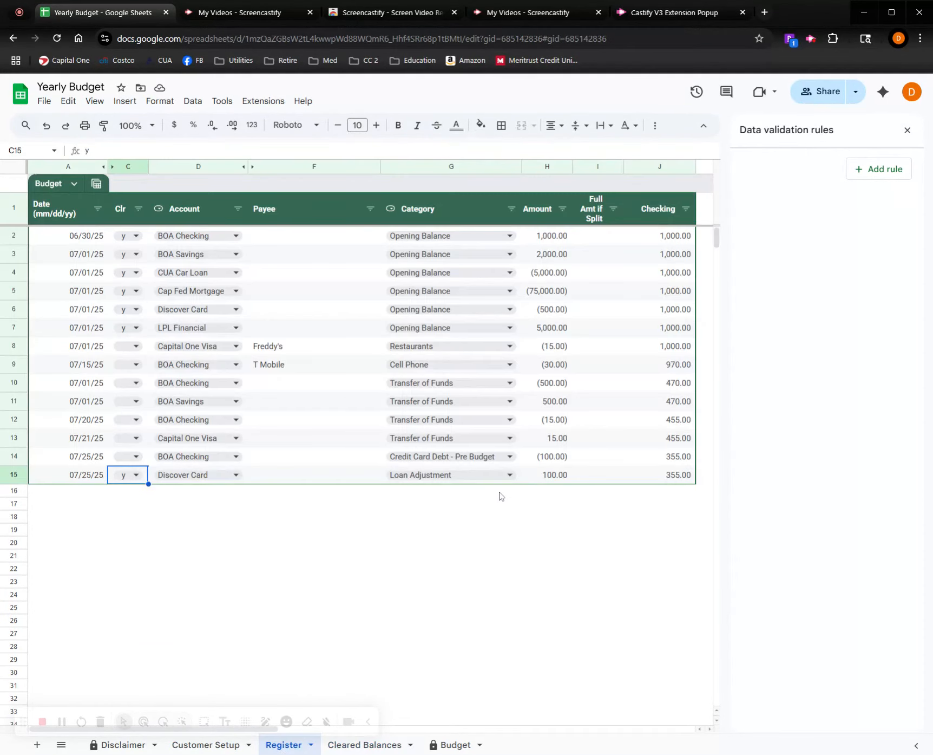